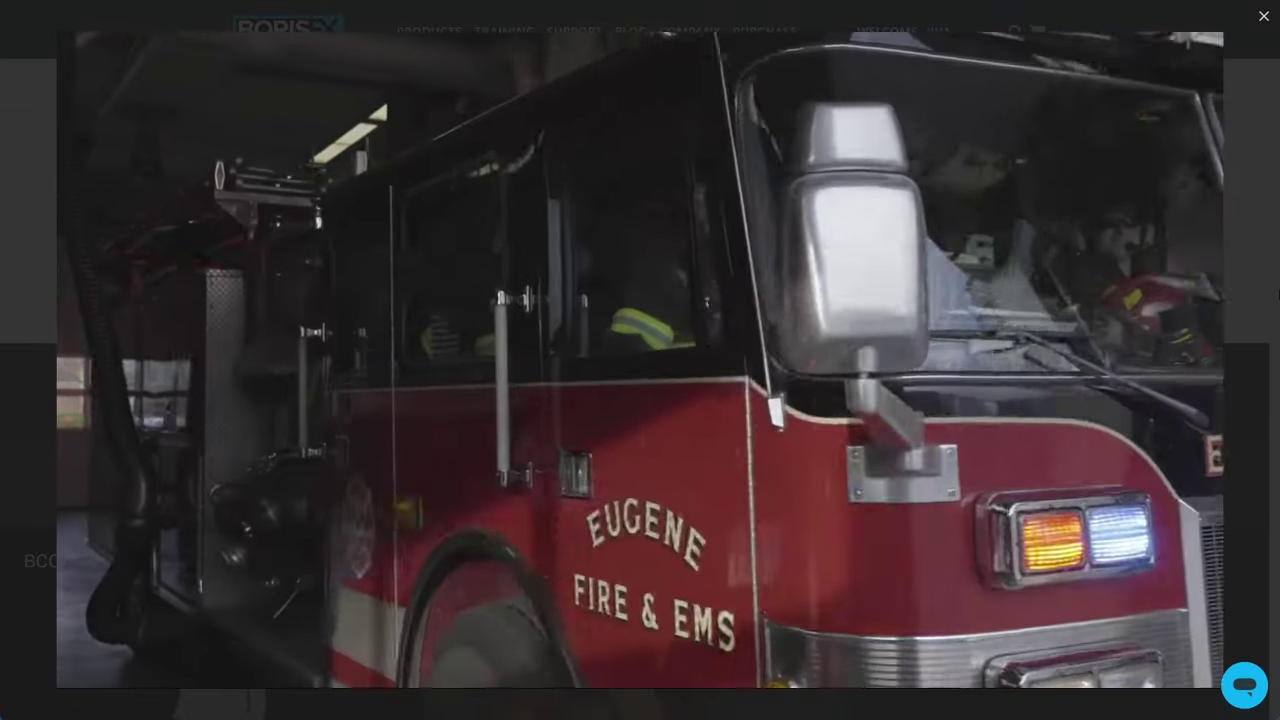
# Step: Open the Continuum product page from the Boris FX suite overview and examine its effect categories
pyautogui.scroll(-3, 640, 400)
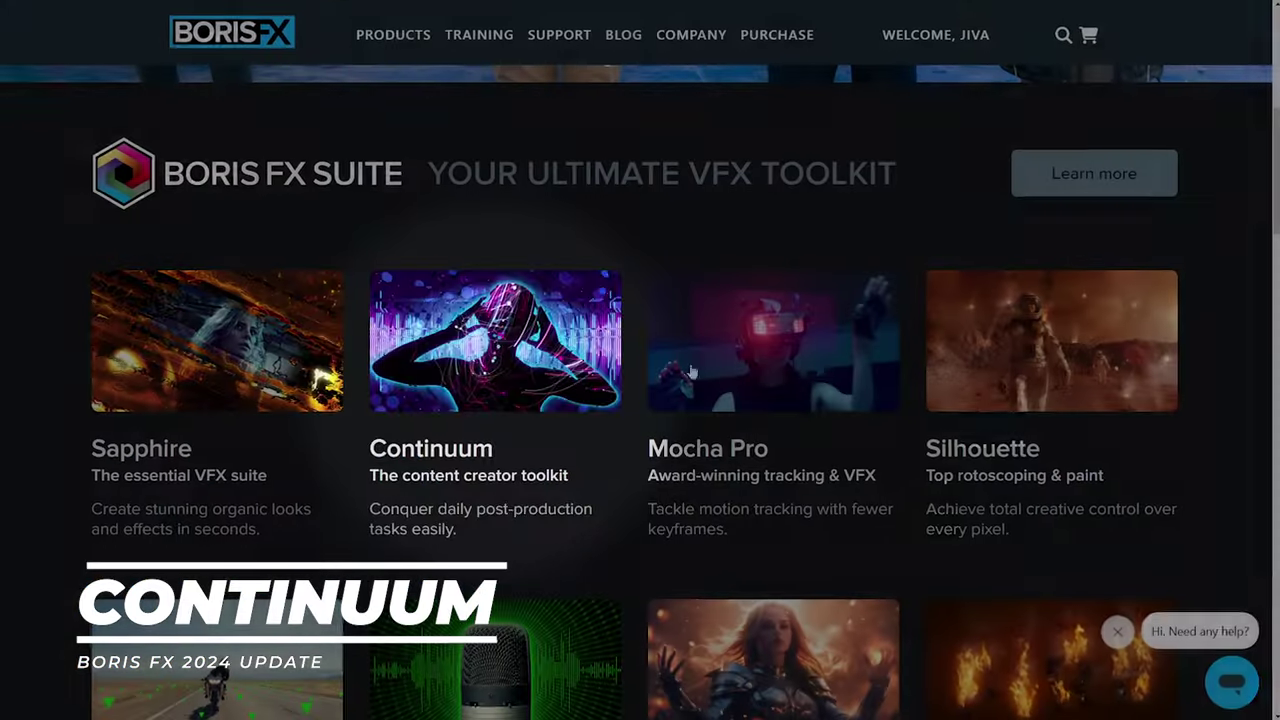
pyautogui.click(500, 449)
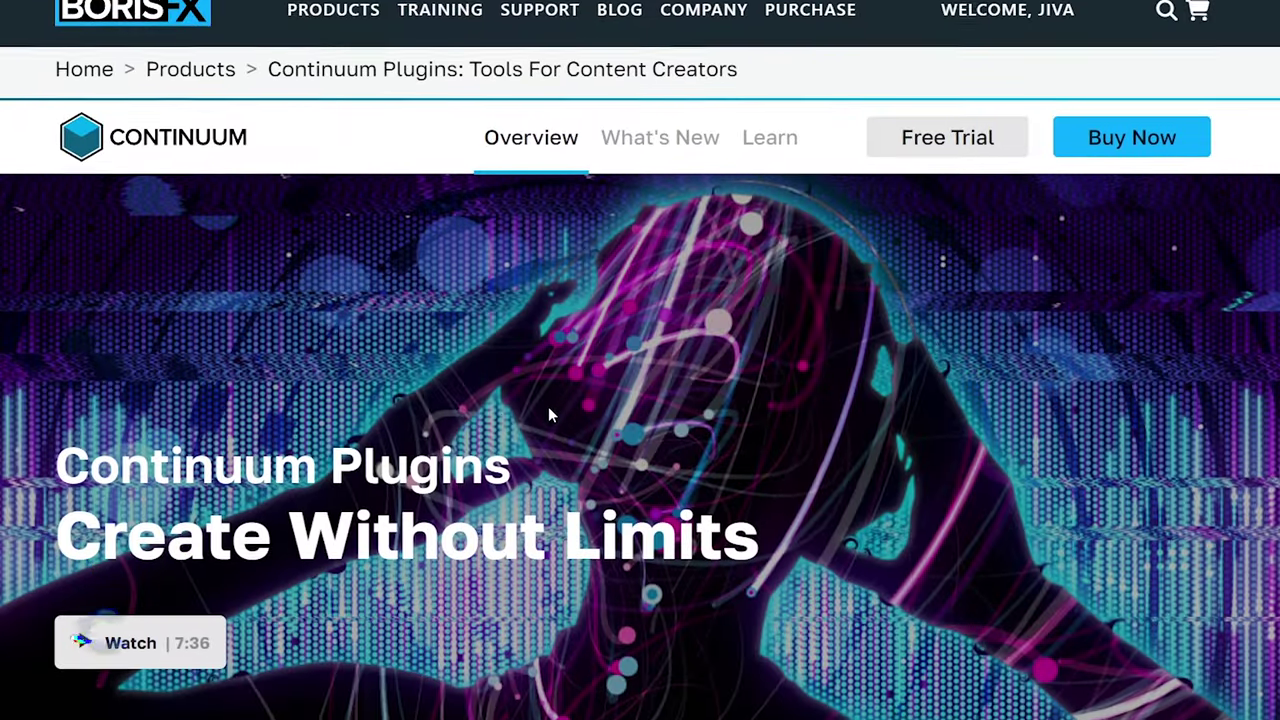
pyautogui.scroll(-5, 551, 400)
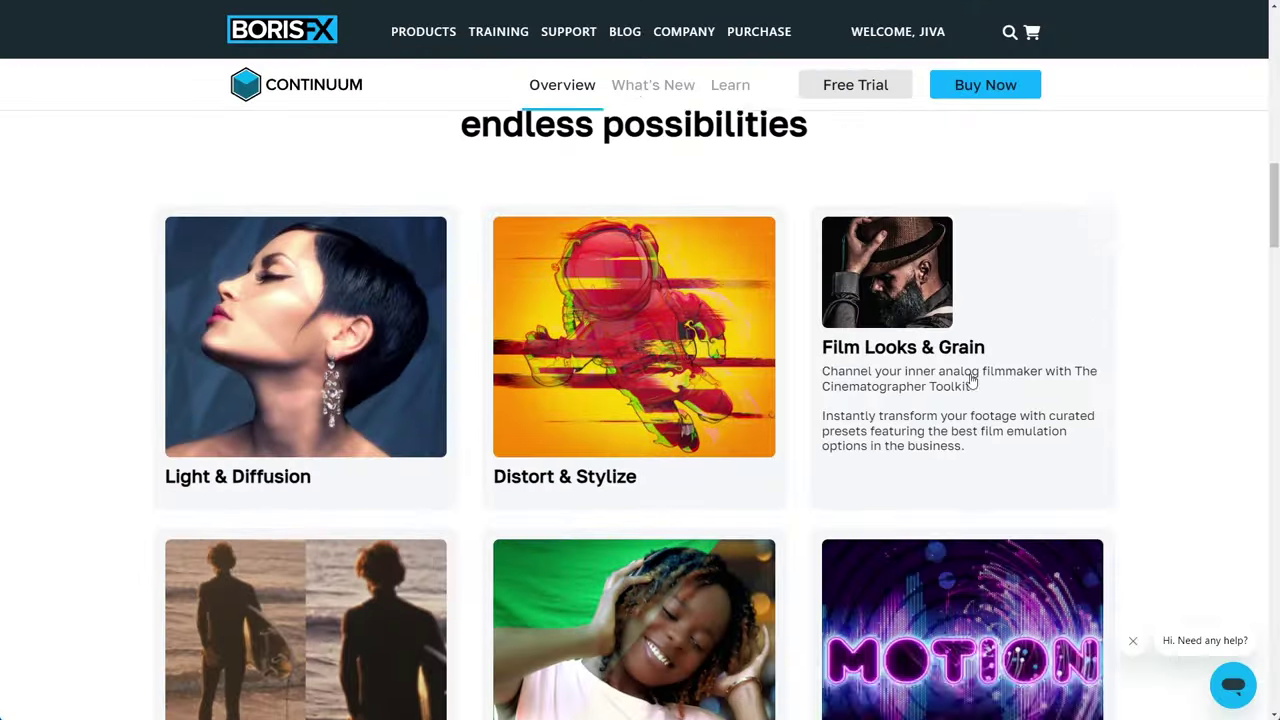
pyautogui.scroll(-3, 960, 400)
pyautogui.scroll(-3, 285, 387)
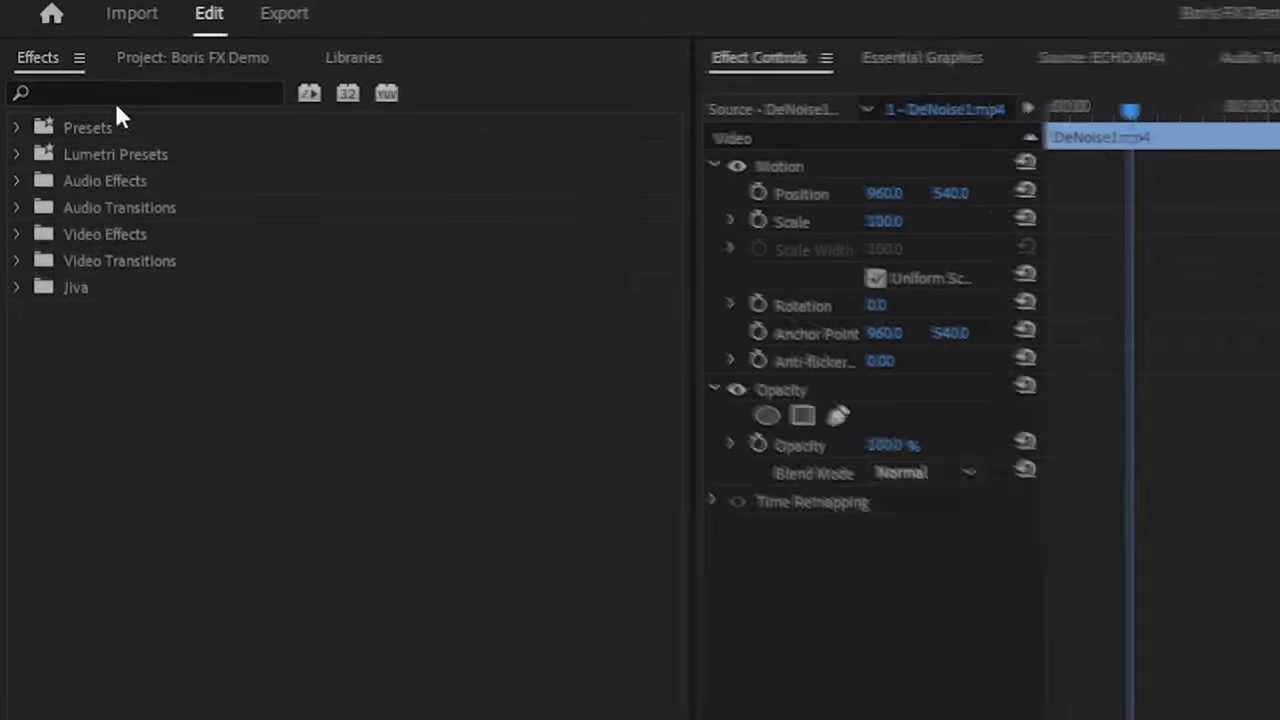
# Step: In Premiere Pro, search the effects for BCC, apply BCC+DeNoise ML to the DeNoise1.mp4 clip, and toggle the effect to compare
pyautogui.click(107, 93)
pyautogui.write('BCC')
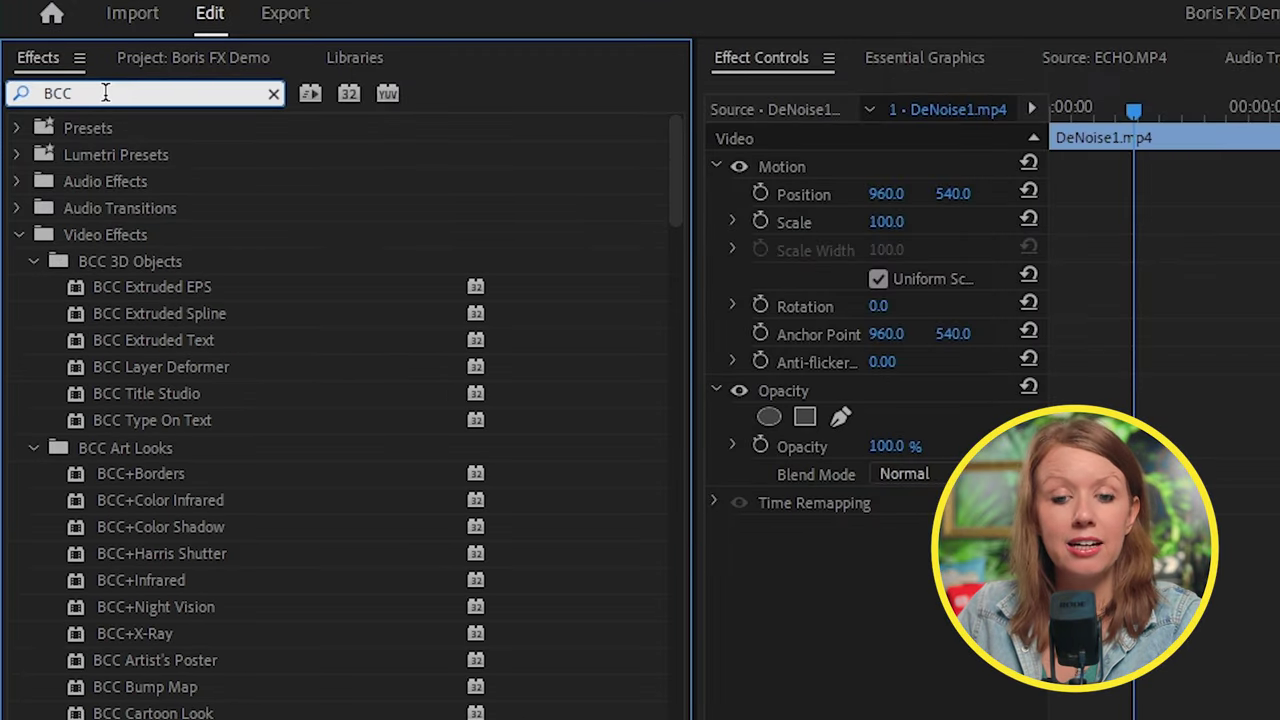
pyautogui.moveTo(670, 200); pyautogui.dragTo(607, 690)
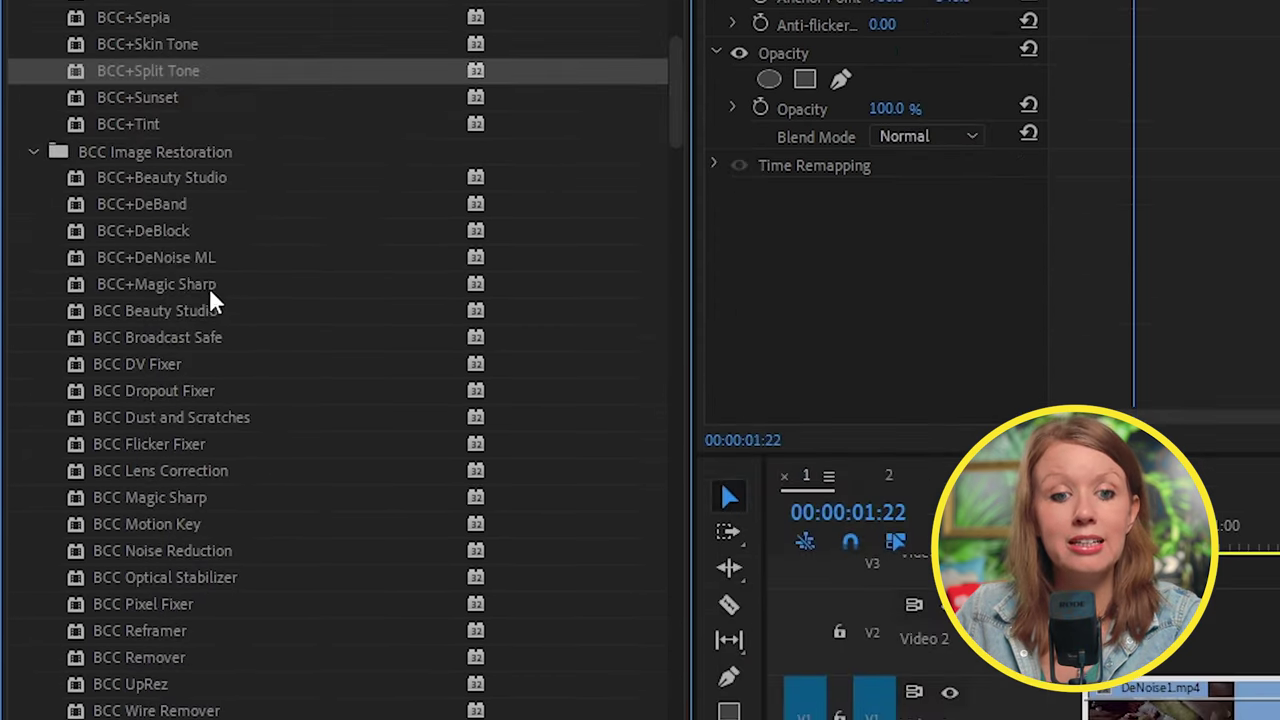
pyautogui.click(172, 259)
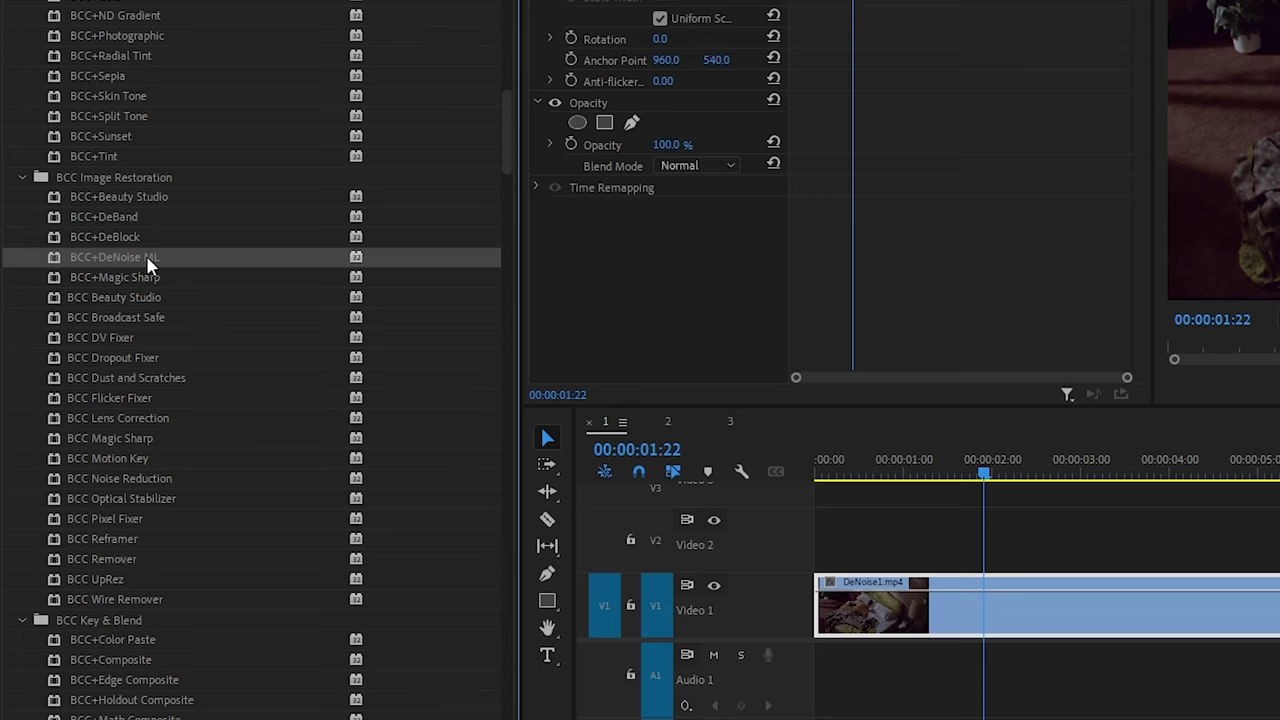
pyautogui.moveTo(150, 263); pyautogui.dragTo(862, 561)
pyautogui.moveTo(969, 591); pyautogui.dragTo(970, 594)
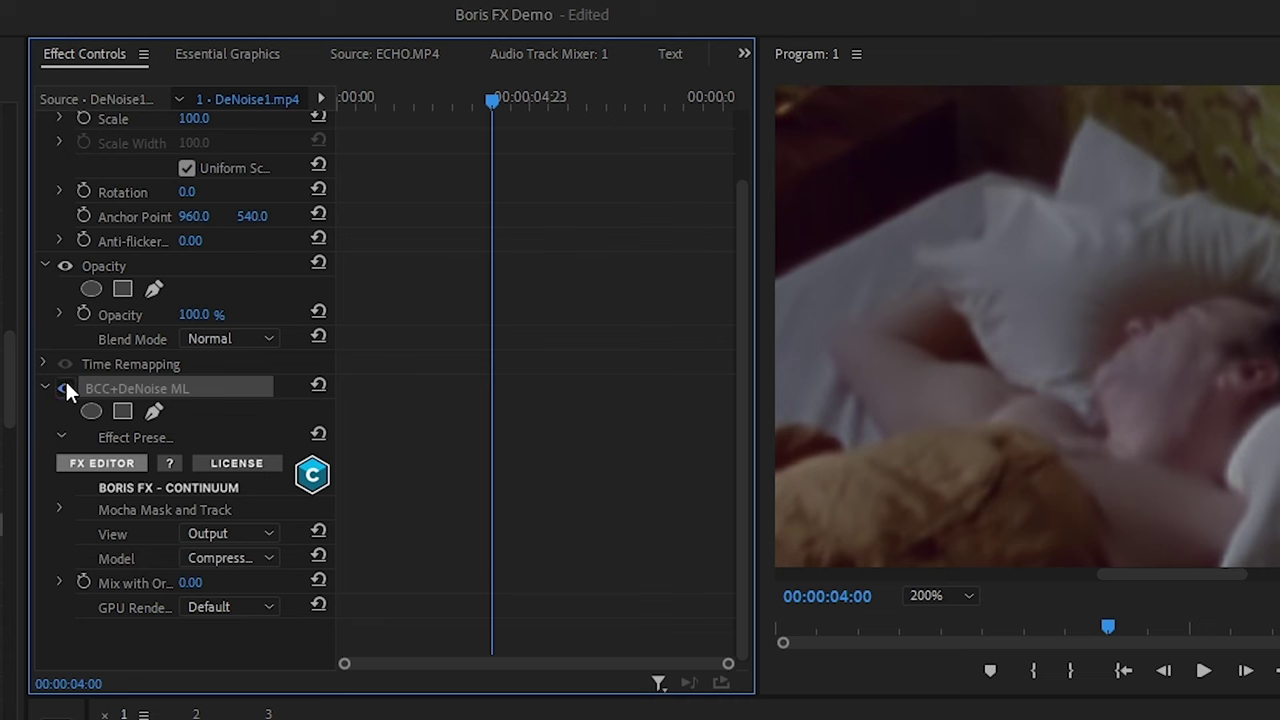
pyautogui.click(65, 386)
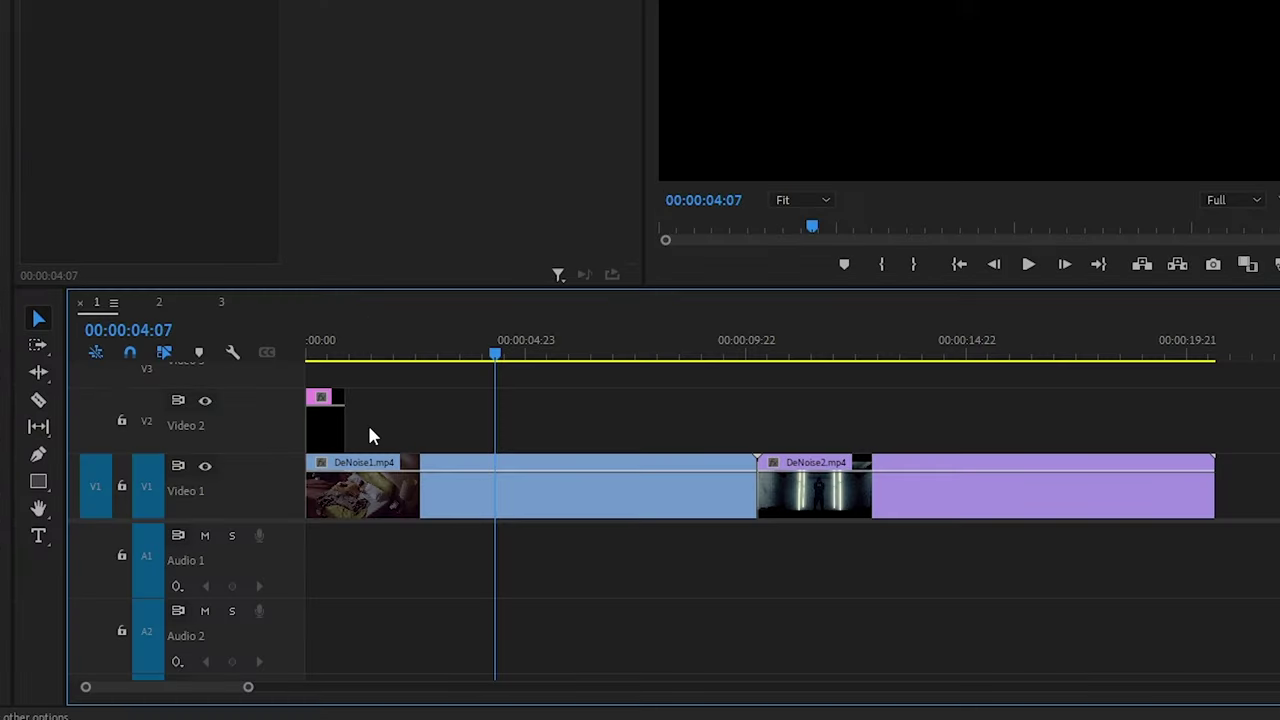
# Step: Extend the adjustment layer on Video 2 to the end of DeNoise2.mp4 and apply BCC+DeNoise ML to it
pyautogui.moveTo(346, 425); pyautogui.dragTo(1214, 443)
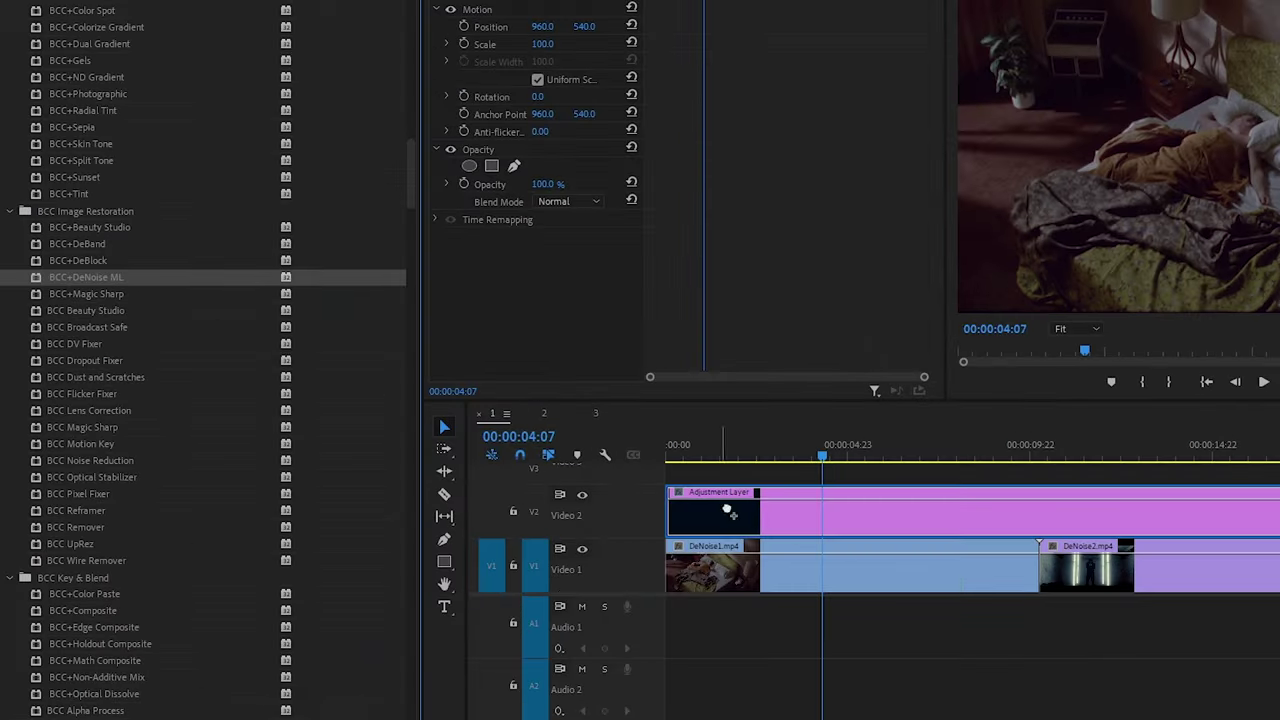
pyautogui.moveTo(730, 511); pyautogui.dragTo(753, 509)
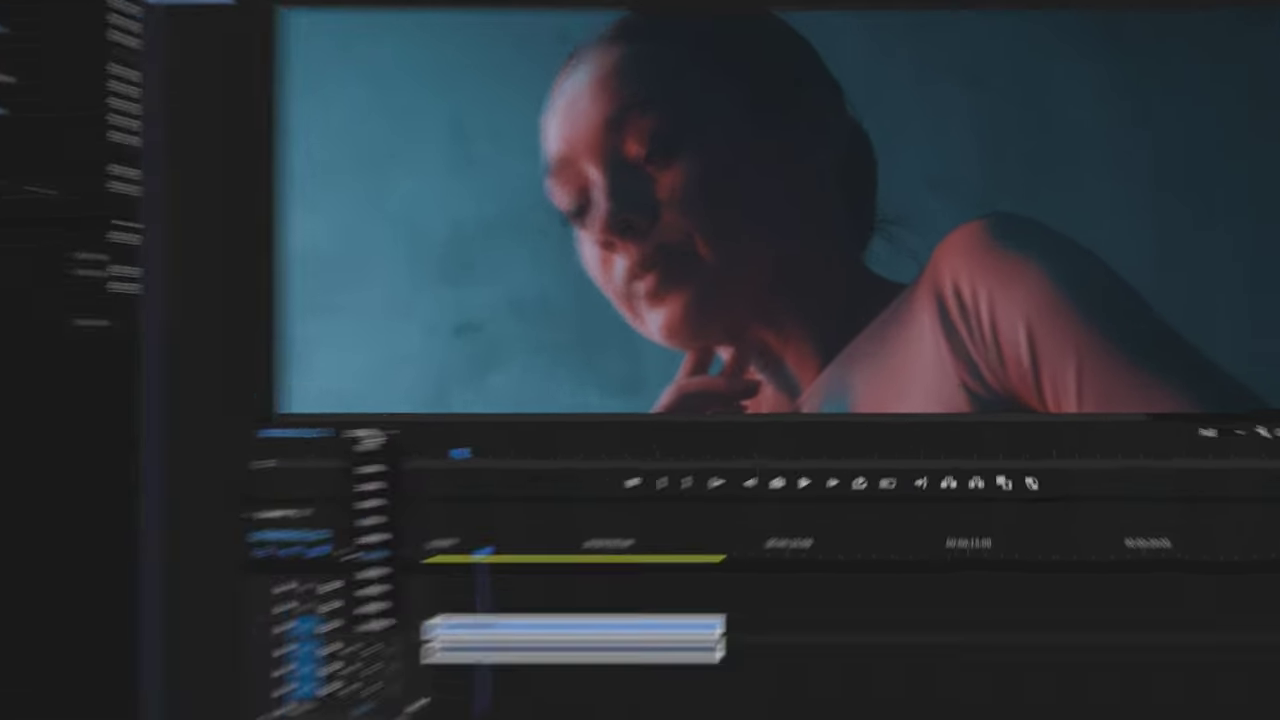
# Step: Render and replace the DeNoise1.mp4 clip as QuickTime, Match Source - Apple ProRes 422, with 30-frame handles and video effects included
pyautogui.click(497, 418)
pyautogui.click(196, 656)
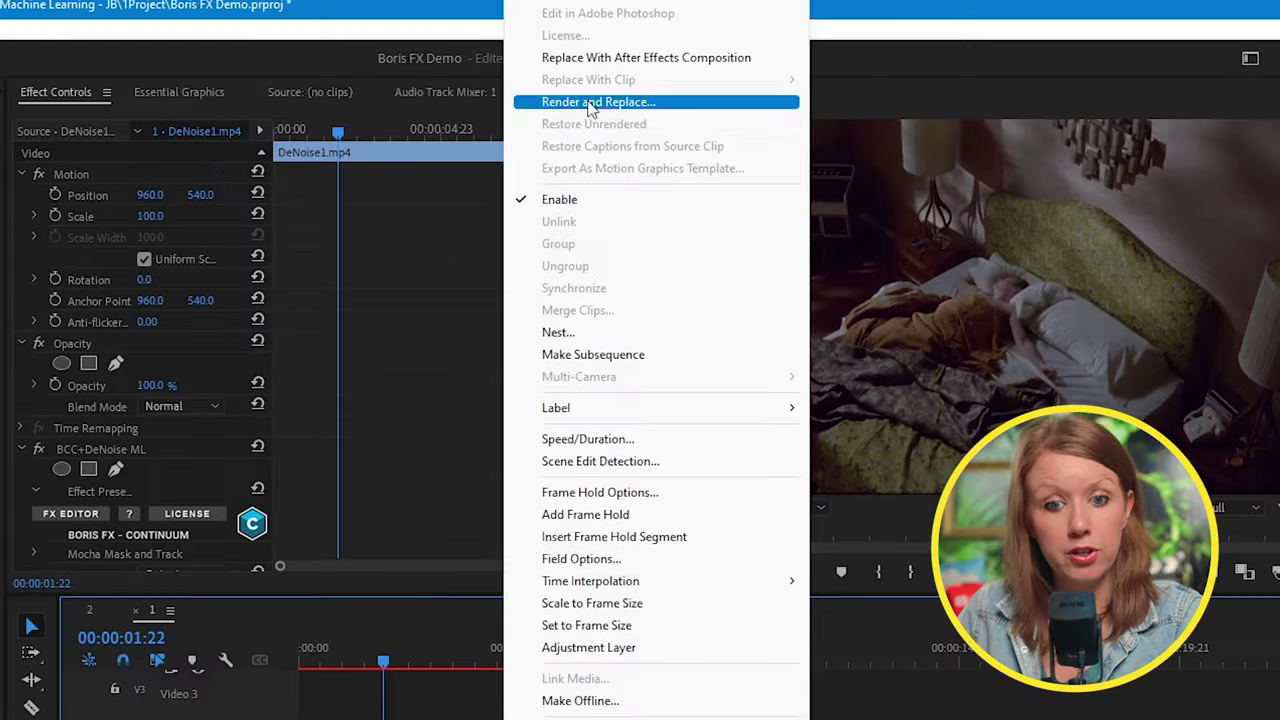
pyautogui.click(590, 104)
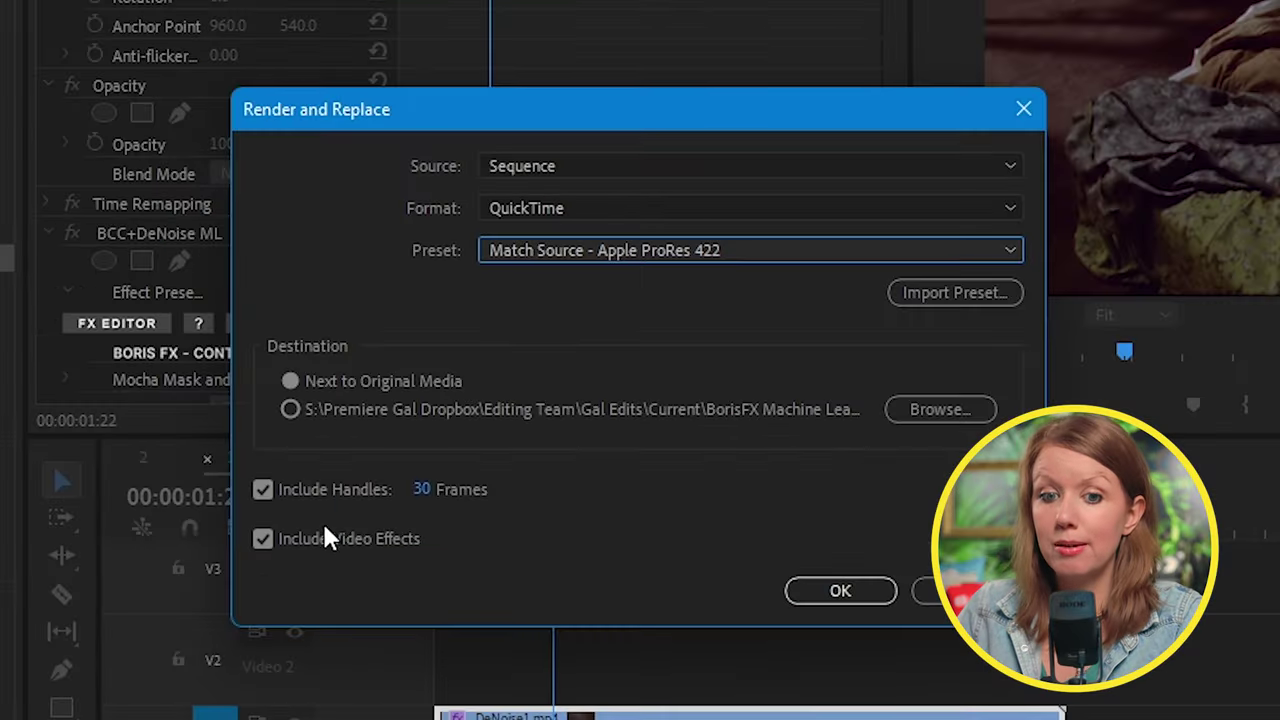
pyautogui.click(310, 540)
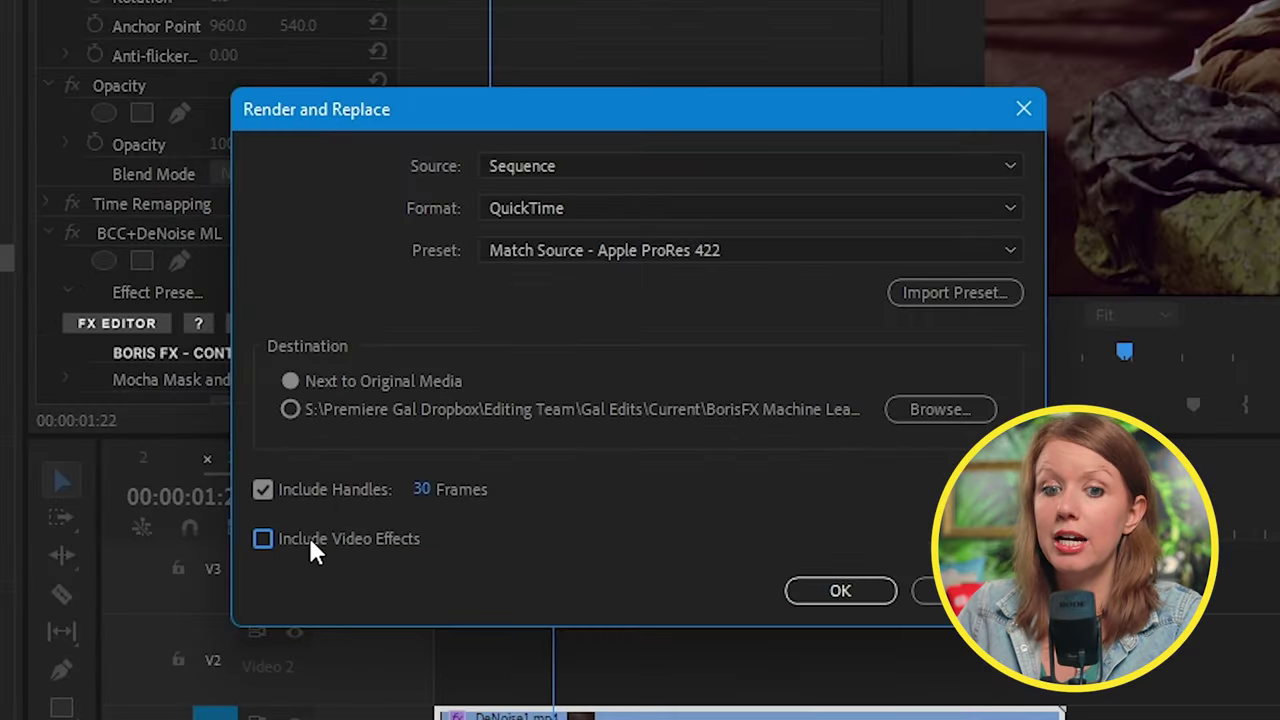
pyautogui.click(310, 540)
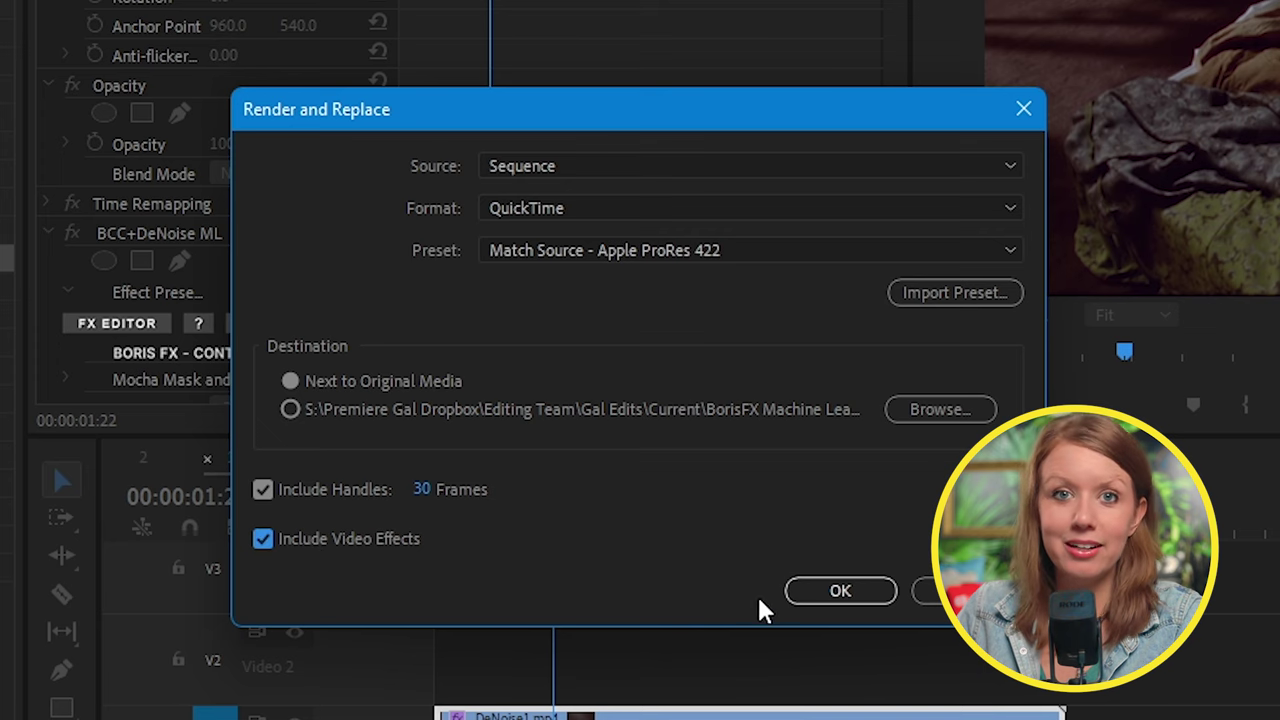
pyautogui.click(821, 590)
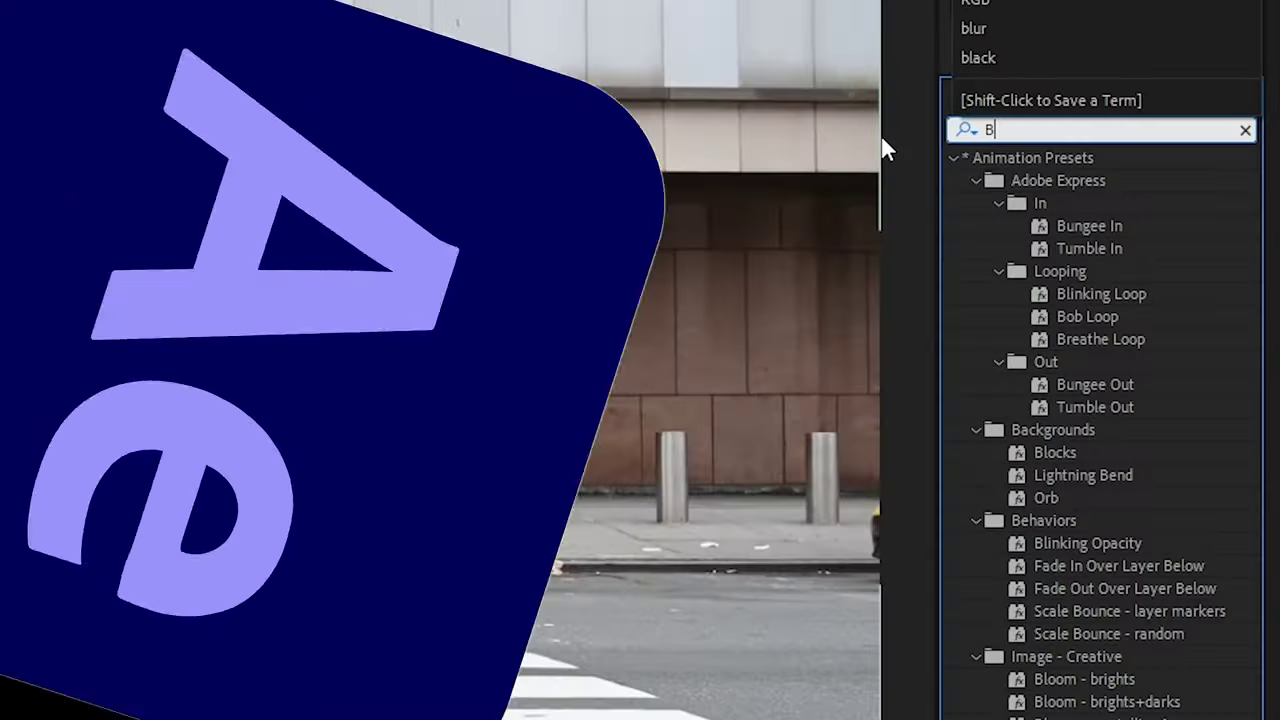
# Step: In After Effects, search the effects for BCC and apply BCC+UpRes ML from Image Restoration to the 720p footage layer
pyautogui.write('CC')
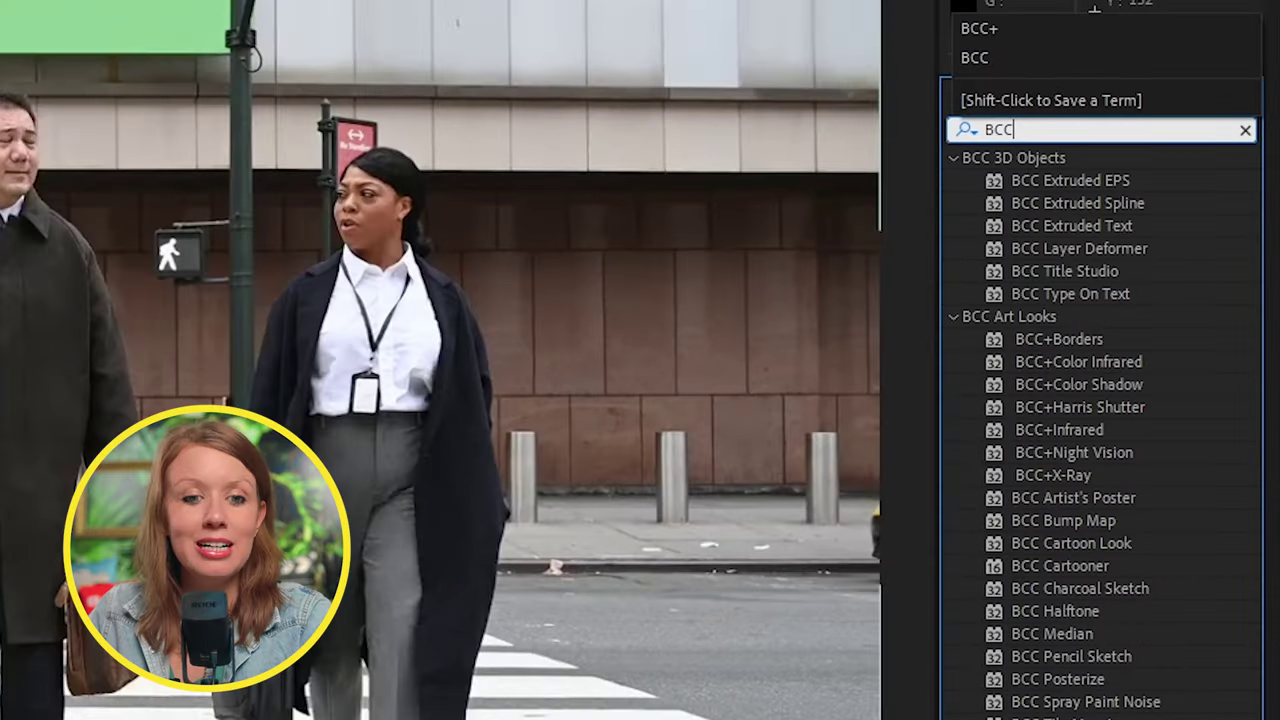
pyautogui.scroll(-20, 1230, 170)
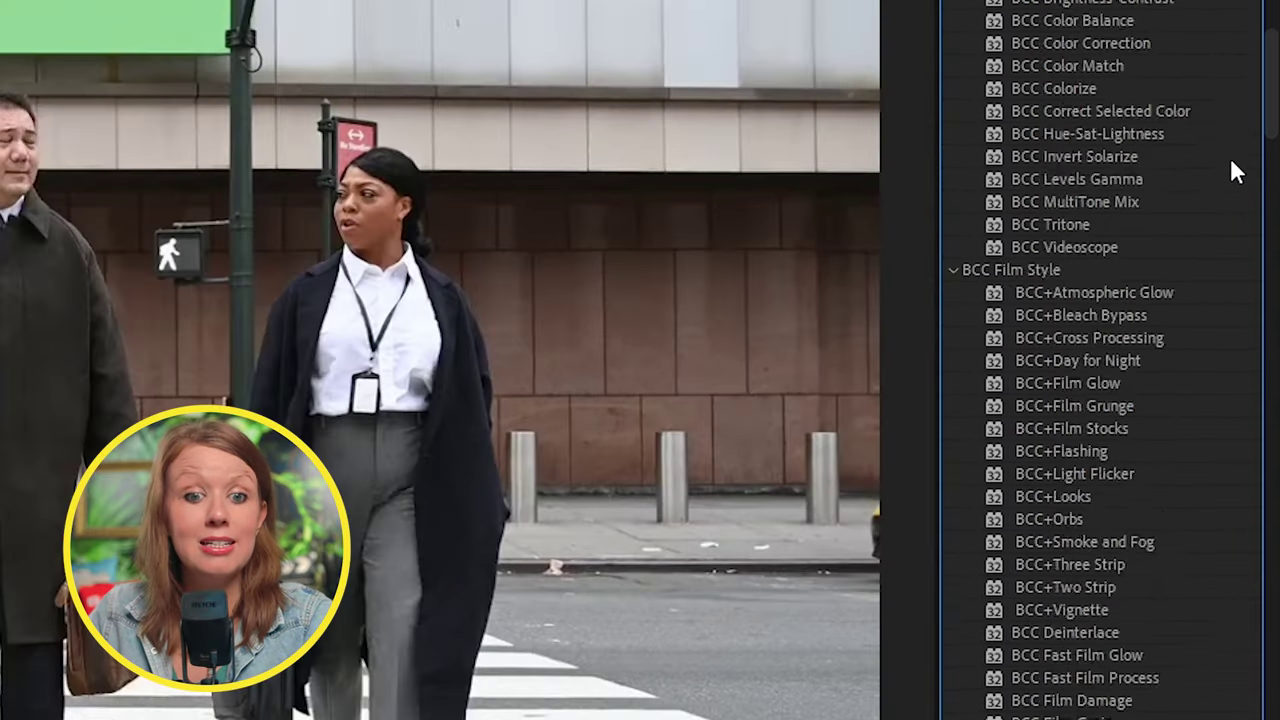
pyautogui.scroll(-5, 1222, 162)
pyautogui.click(1072, 316)
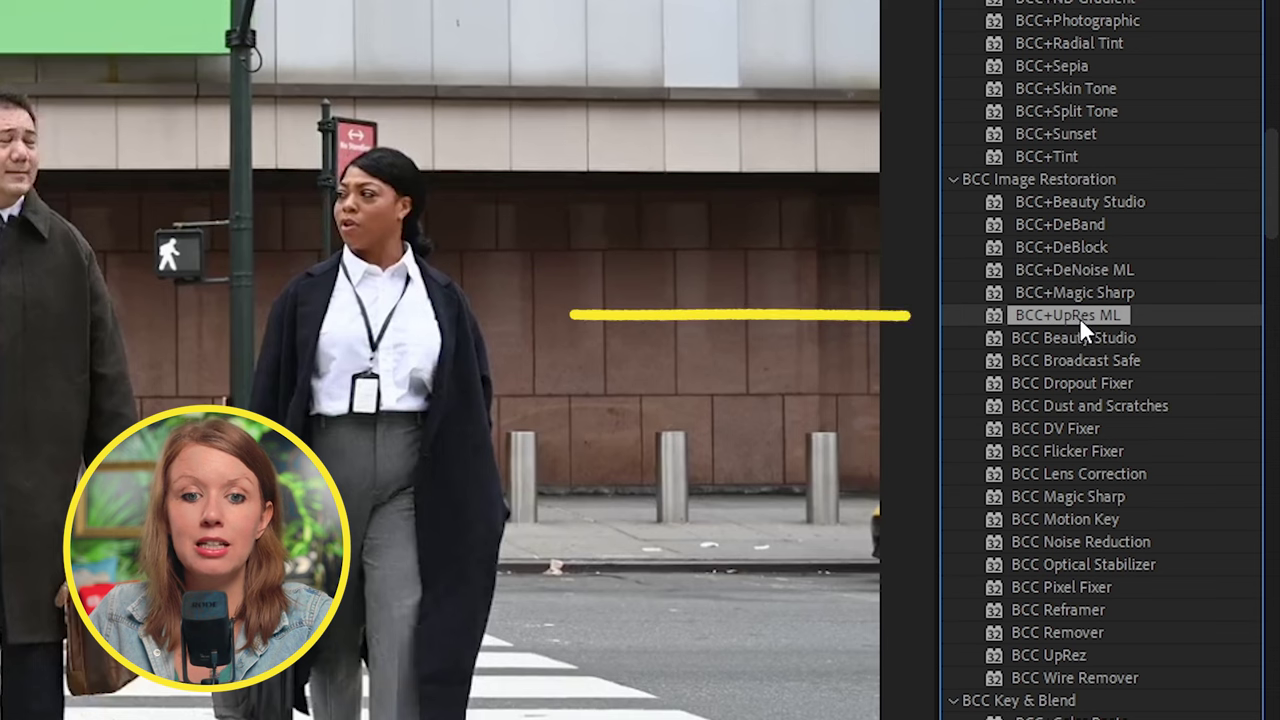
pyautogui.moveTo(1079, 317); pyautogui.dragTo(461, 365)
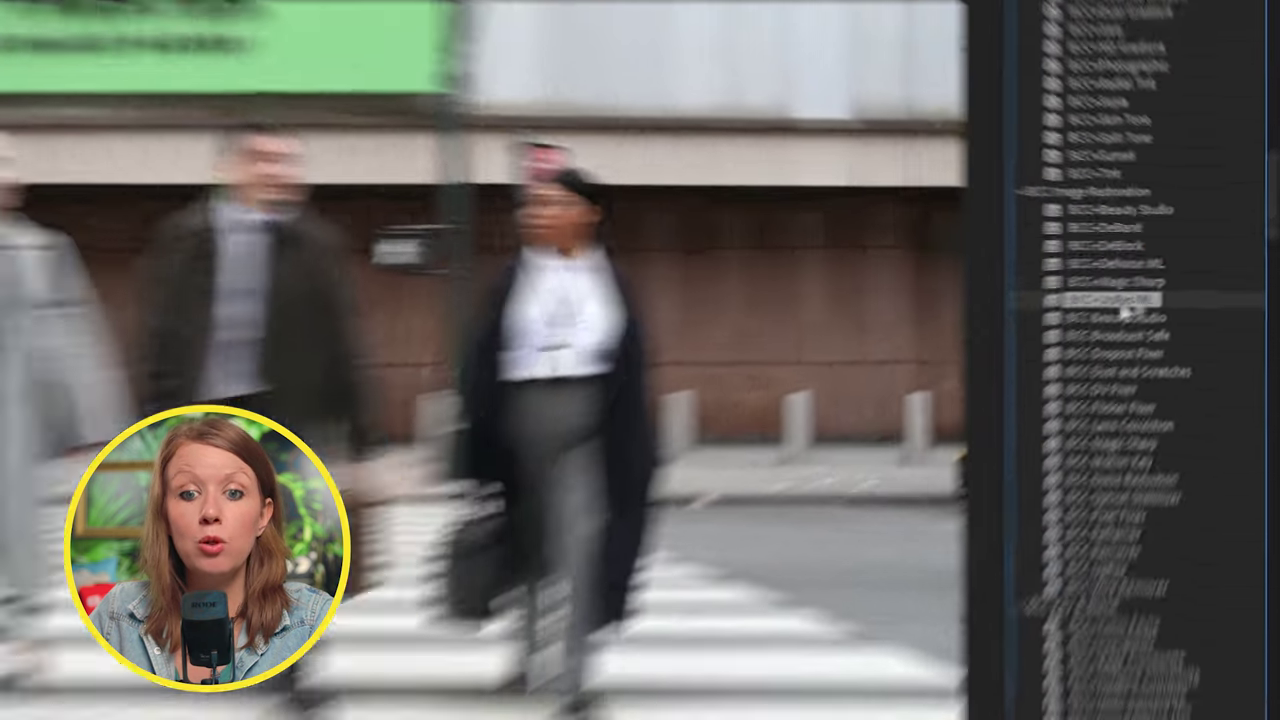
pyautogui.moveTo(870, 302); pyautogui.dragTo(860, 302)
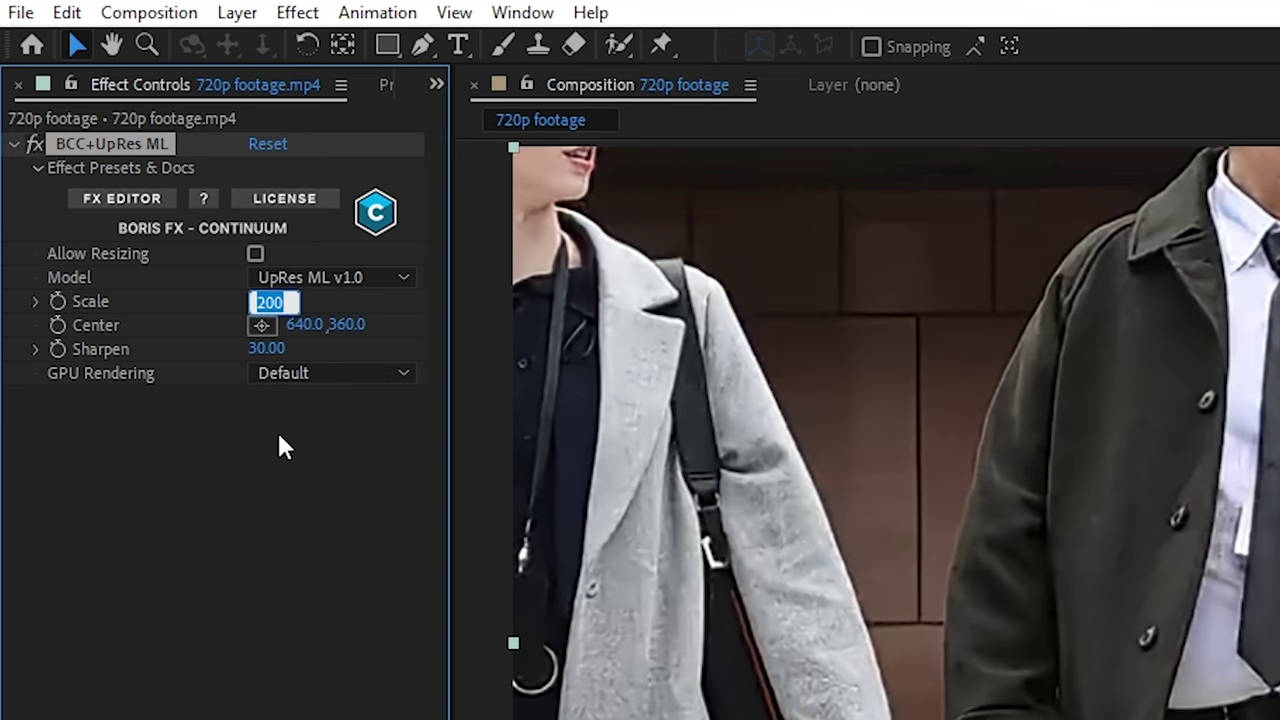
pyautogui.click(280, 440)
# Step: Set the 720p footage composition's size to 1920 by 1080 pixels
pyautogui.click(149, 12)
pyautogui.click(194, 86)
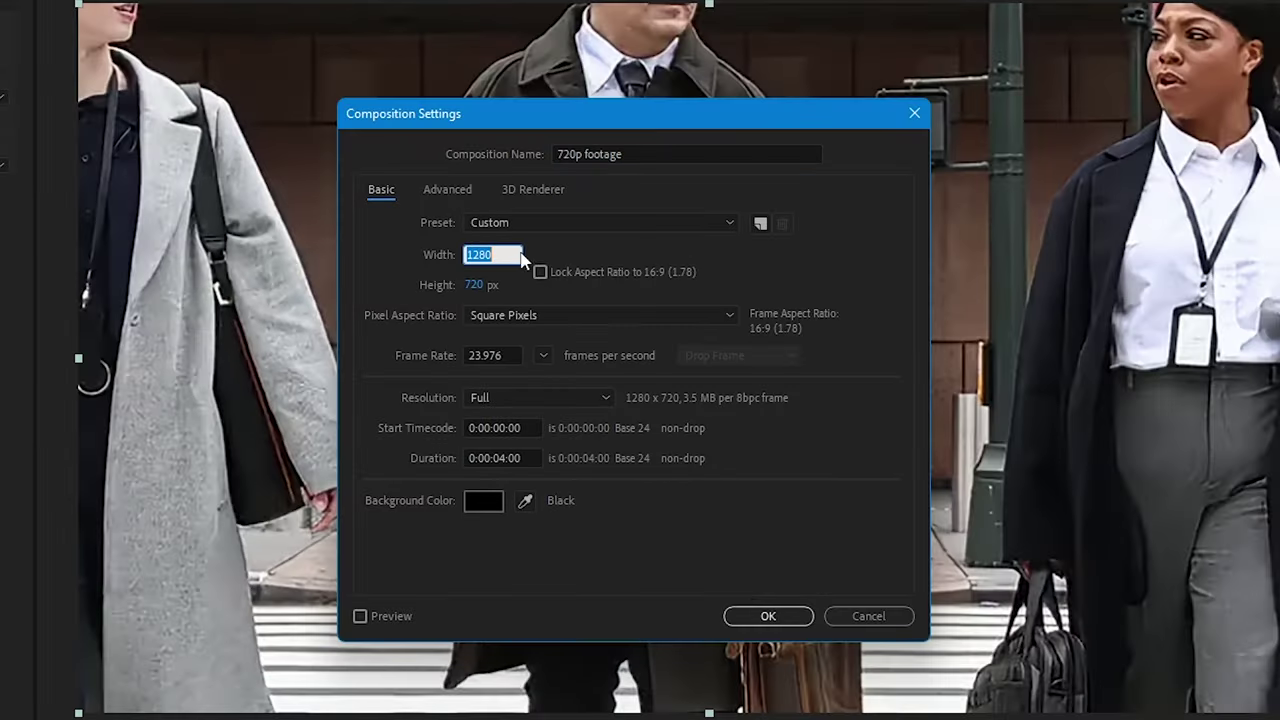
pyautogui.write('1920')
pyautogui.press('Tab')
pyautogui.write('108')
pyautogui.press('Return')
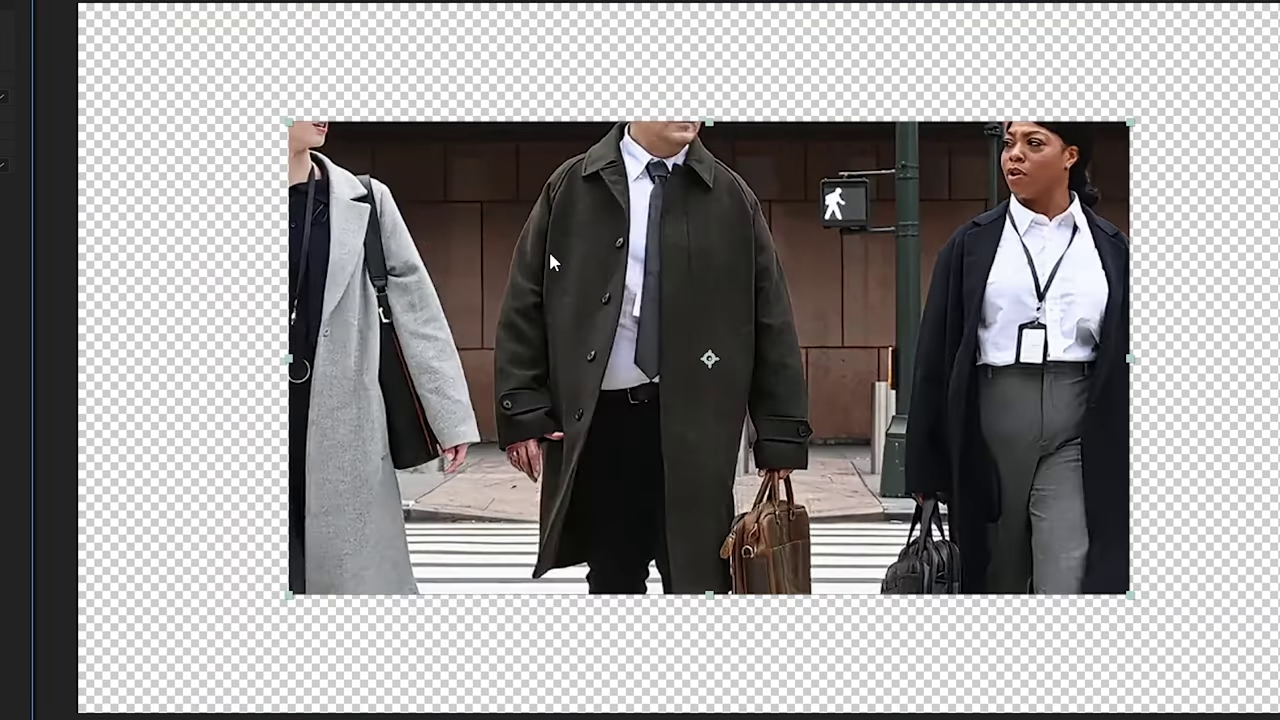
# Step: Enable Allow Resizing in BCC+UpRes ML, and scale the layer copy without the effect up to fill the composition for comparison
pyautogui.click(256, 253)
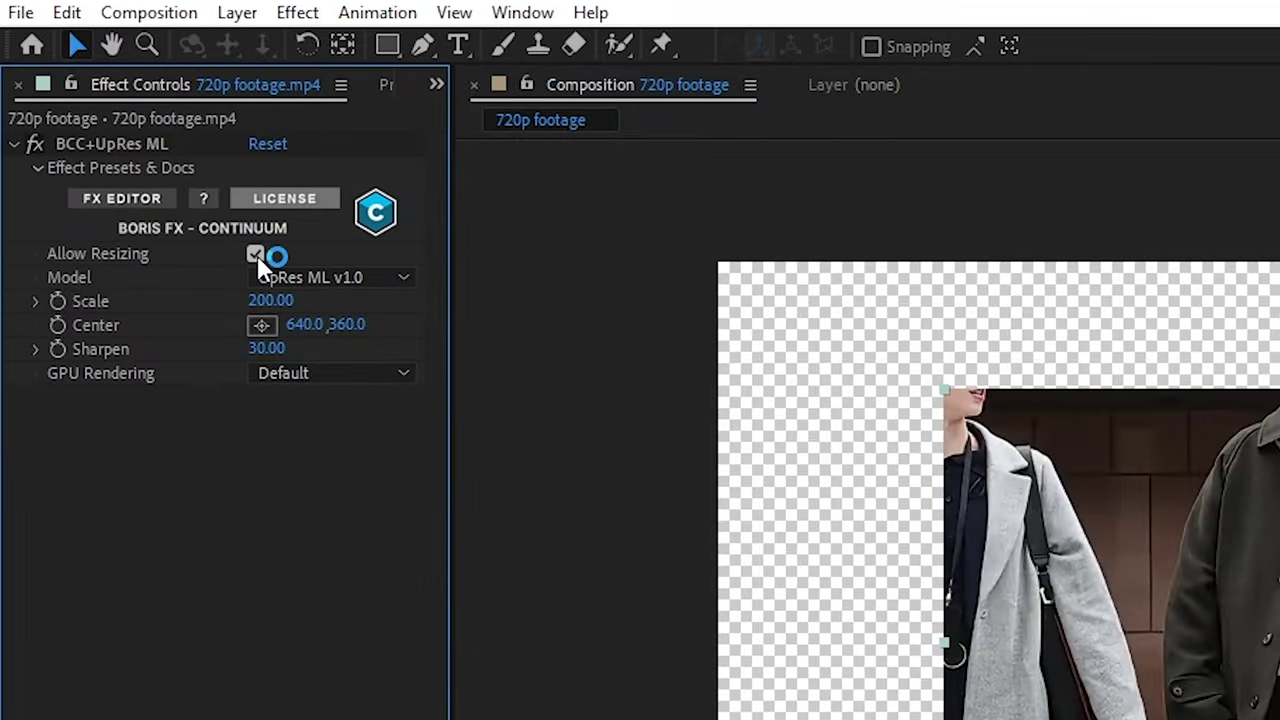
pyautogui.press('space')
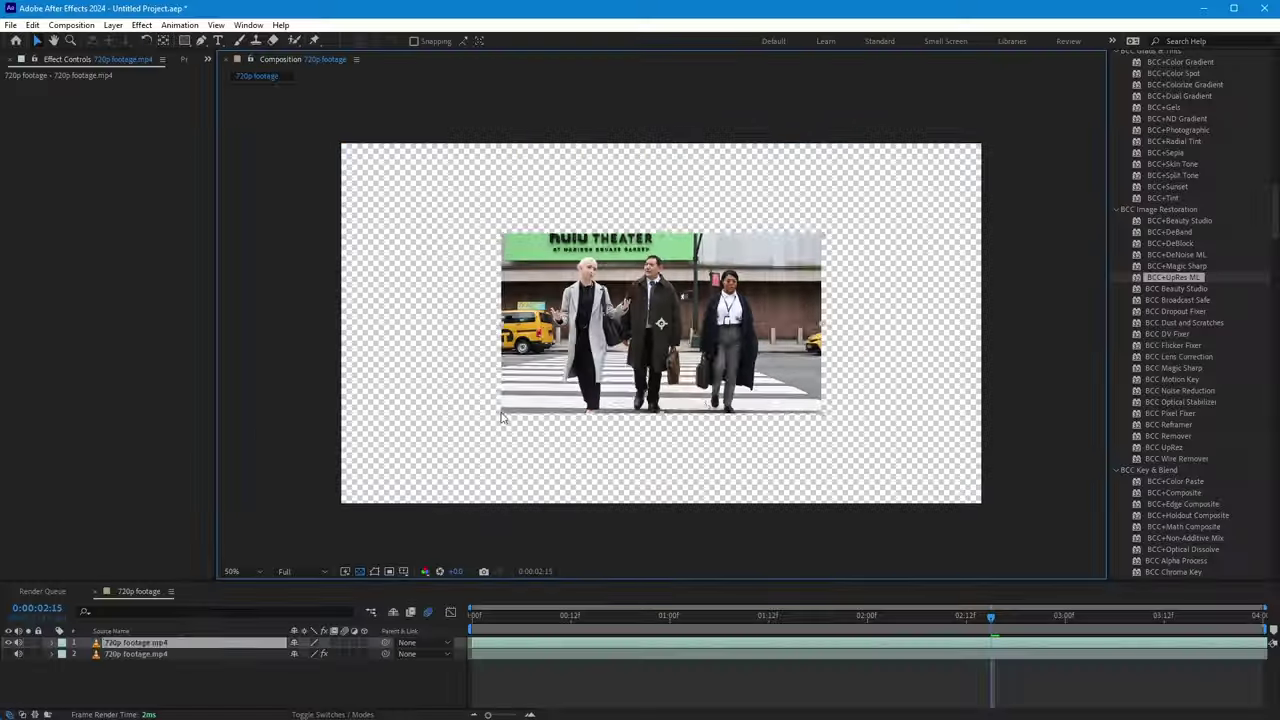
pyautogui.moveTo(503, 418); pyautogui.dragTo(376, 501)
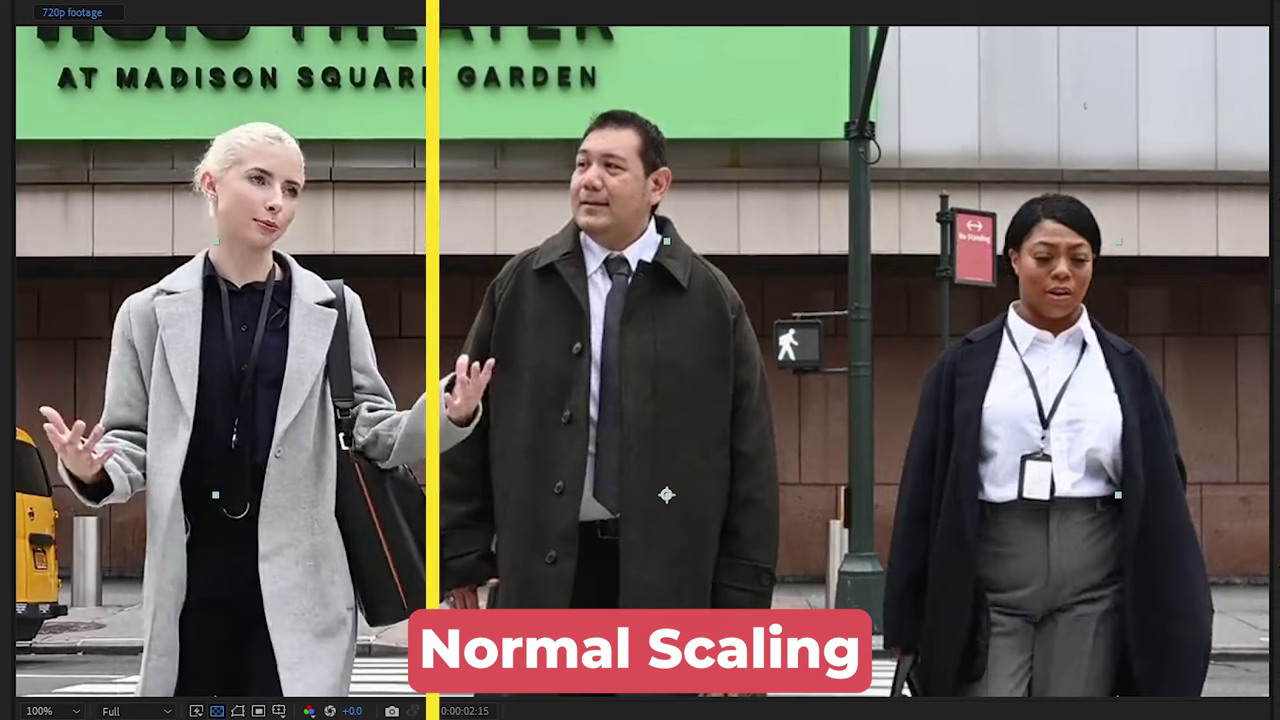
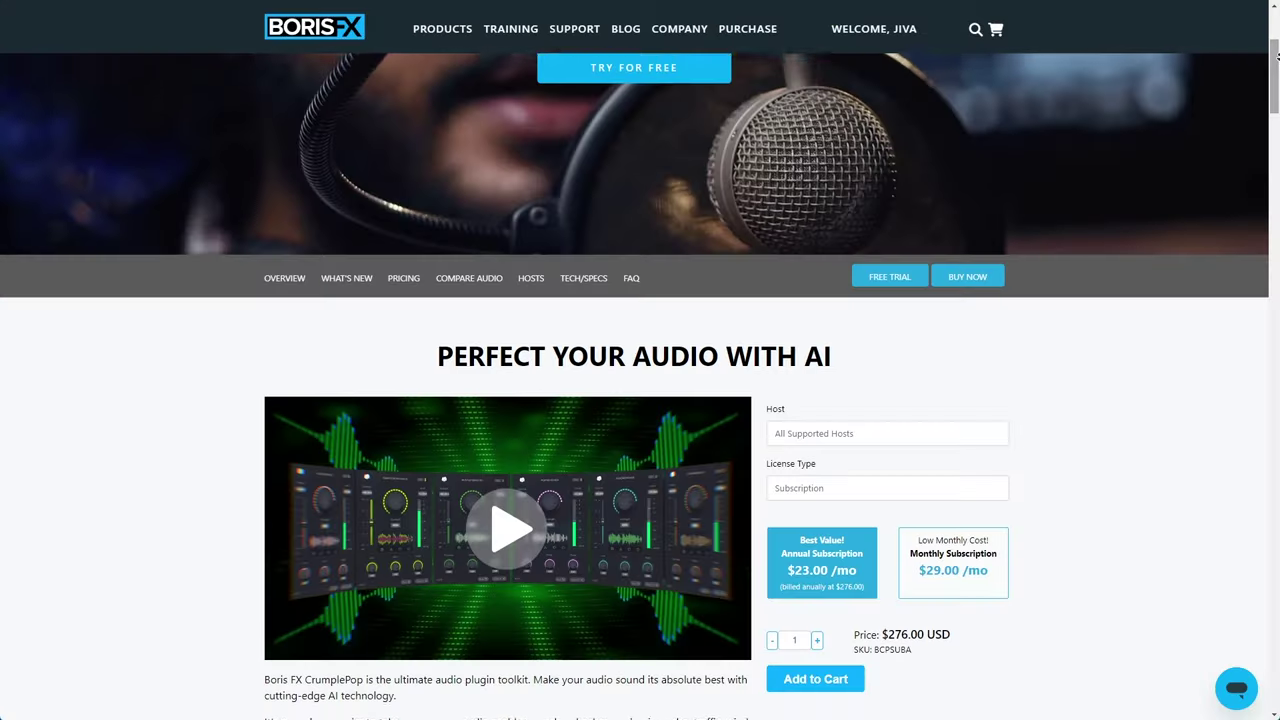
# Step: Examine the CrumplePop page on the Boris FX website, including the list of improved plugins under What's New in 2024
pyautogui.scroll(5, 635, 263)
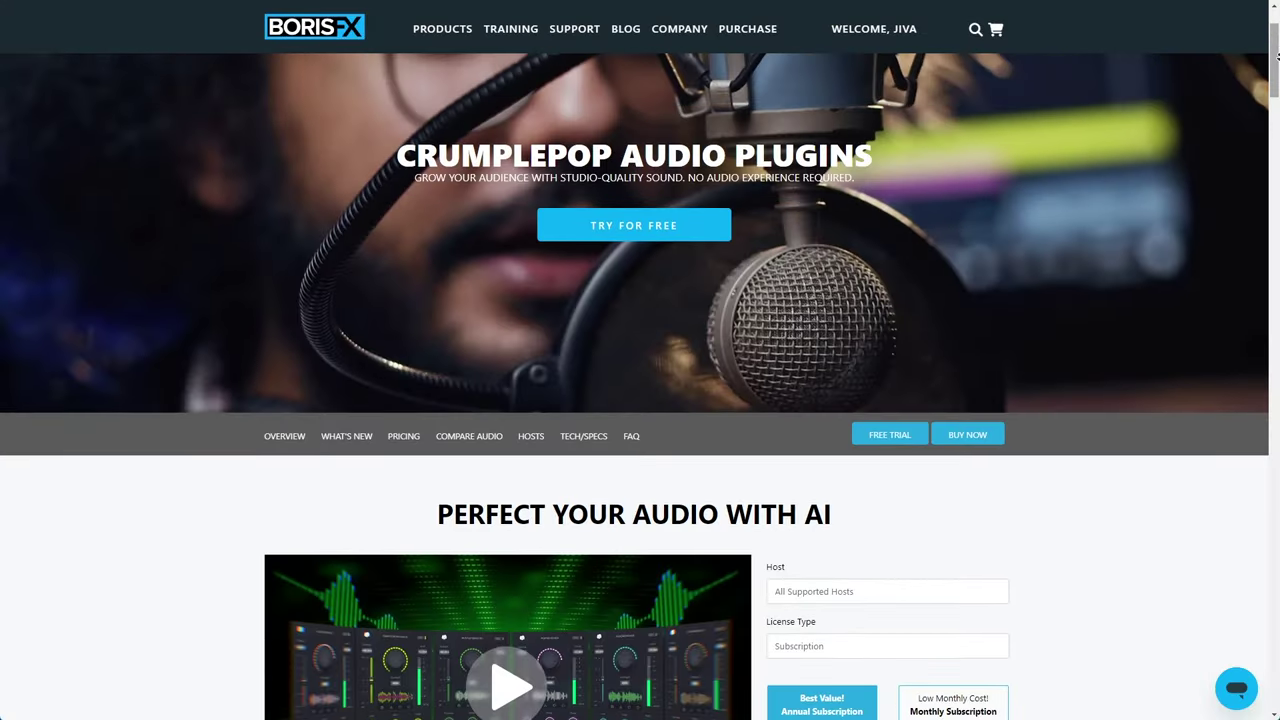
pyautogui.moveTo(1277, 57); pyautogui.dragTo(1277, 35)
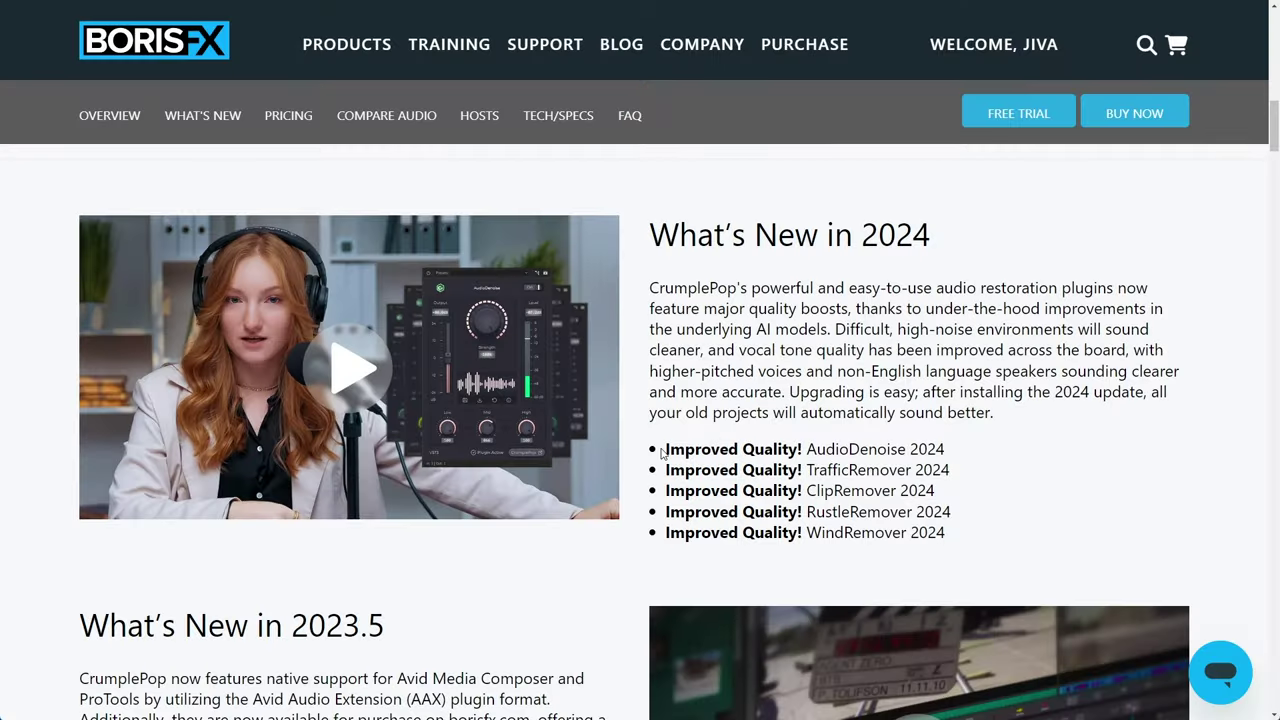
pyautogui.moveTo(661, 453); pyautogui.dragTo(893, 530)
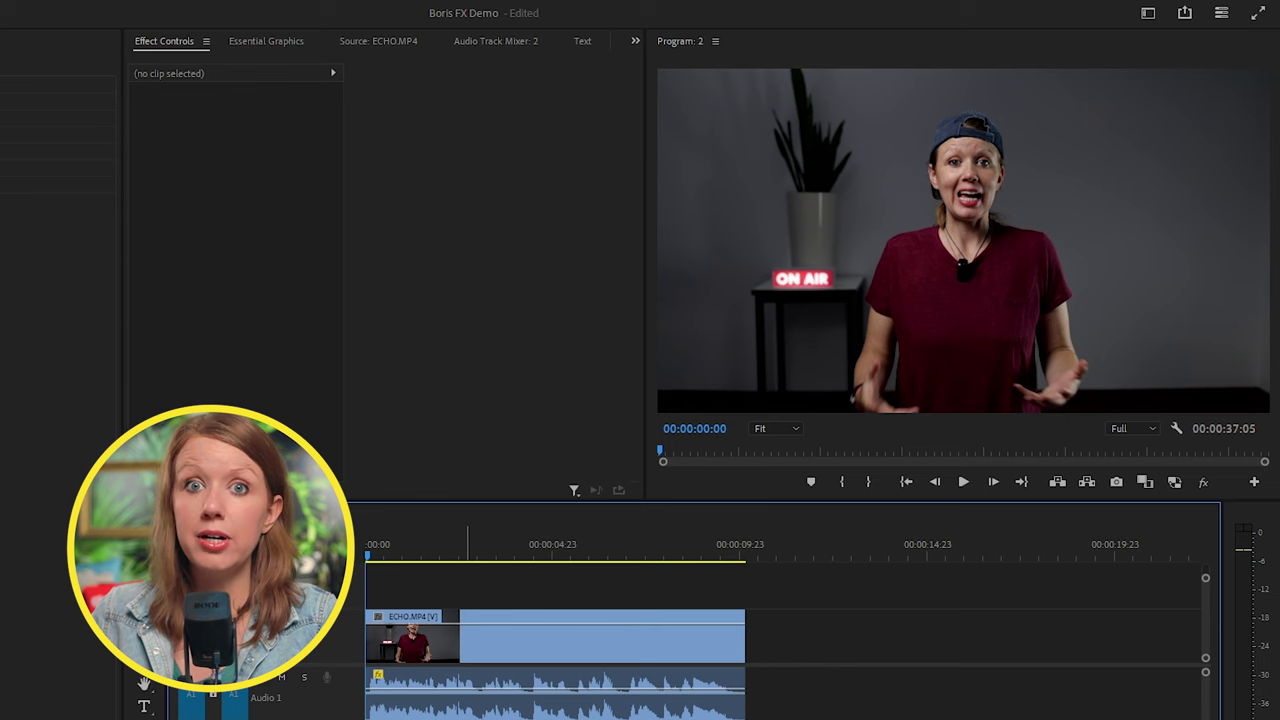
# Step: In Premiere Pro, apply EchoRemover Complete to the ECHO.MP4 audio clip, open its custom setup, and play back the result
pyautogui.press('space')
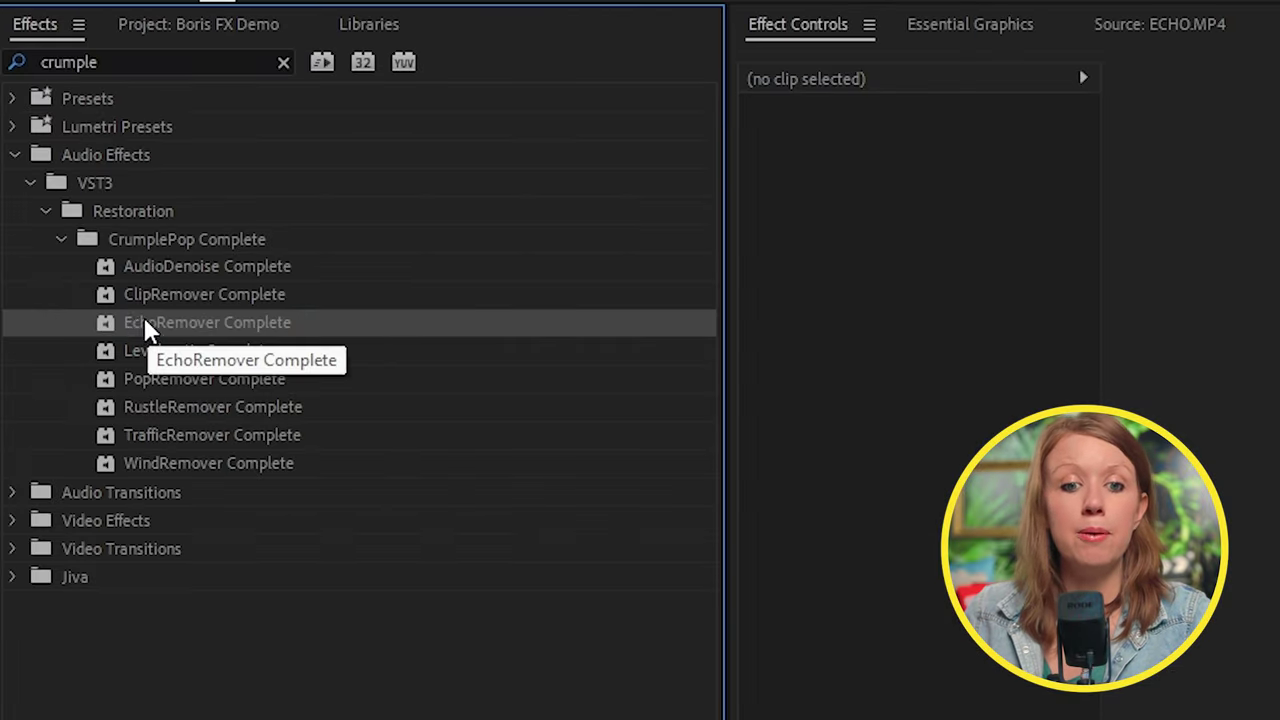
pyautogui.moveTo(149, 329)
pyautogui.mouseDown()
pyautogui.moveTo(377, 497)
pyautogui.moveTo(508, 525)
pyautogui.mouseUp()
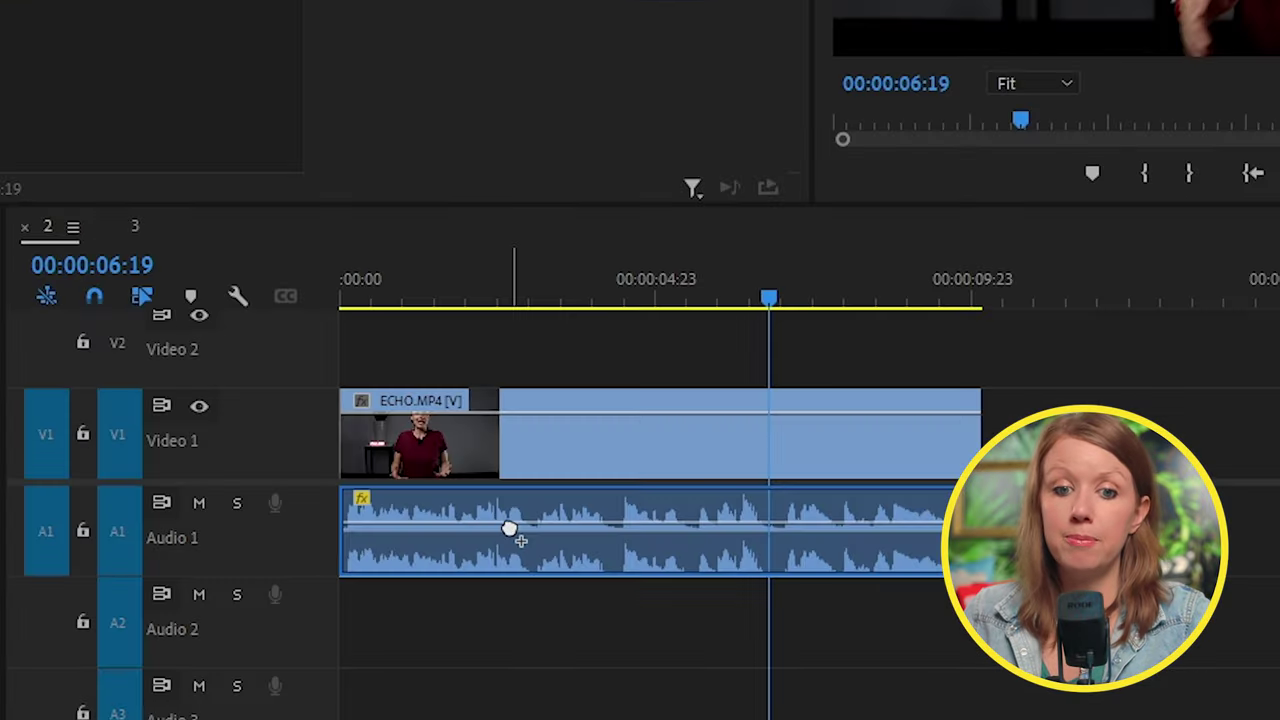
pyautogui.click(515, 525)
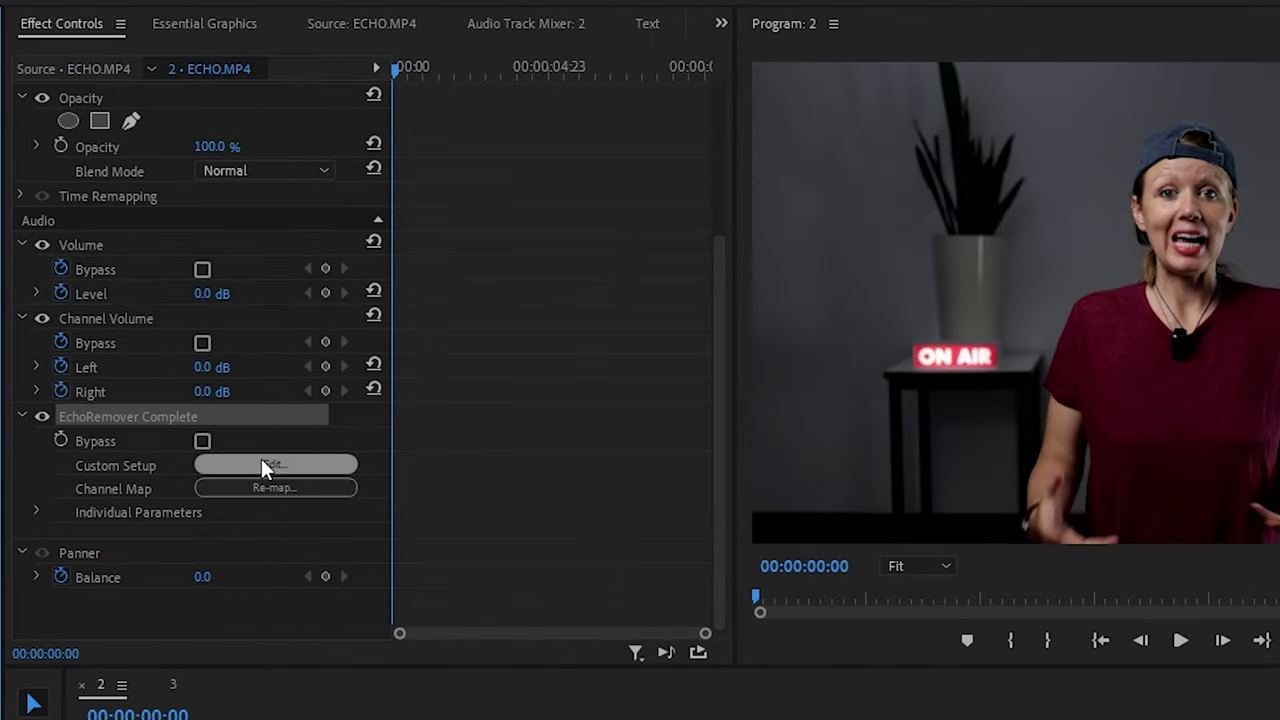
pyautogui.click(265, 466)
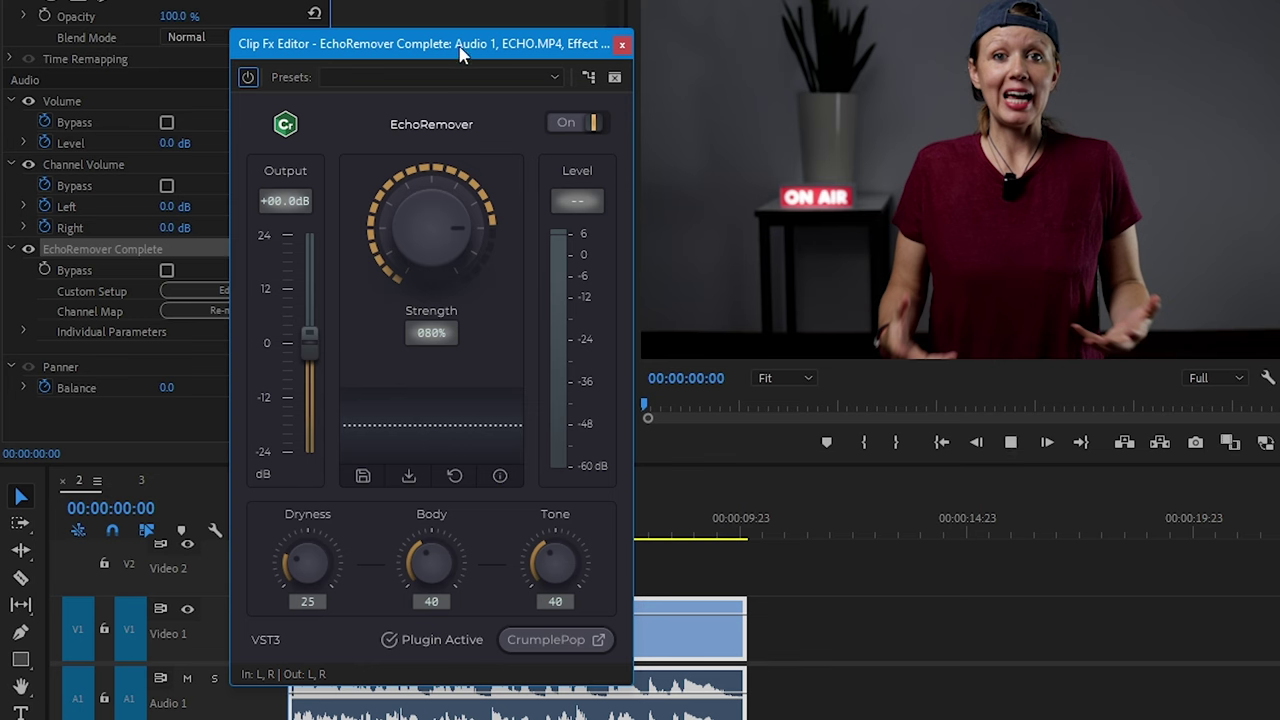
pyautogui.press('space')
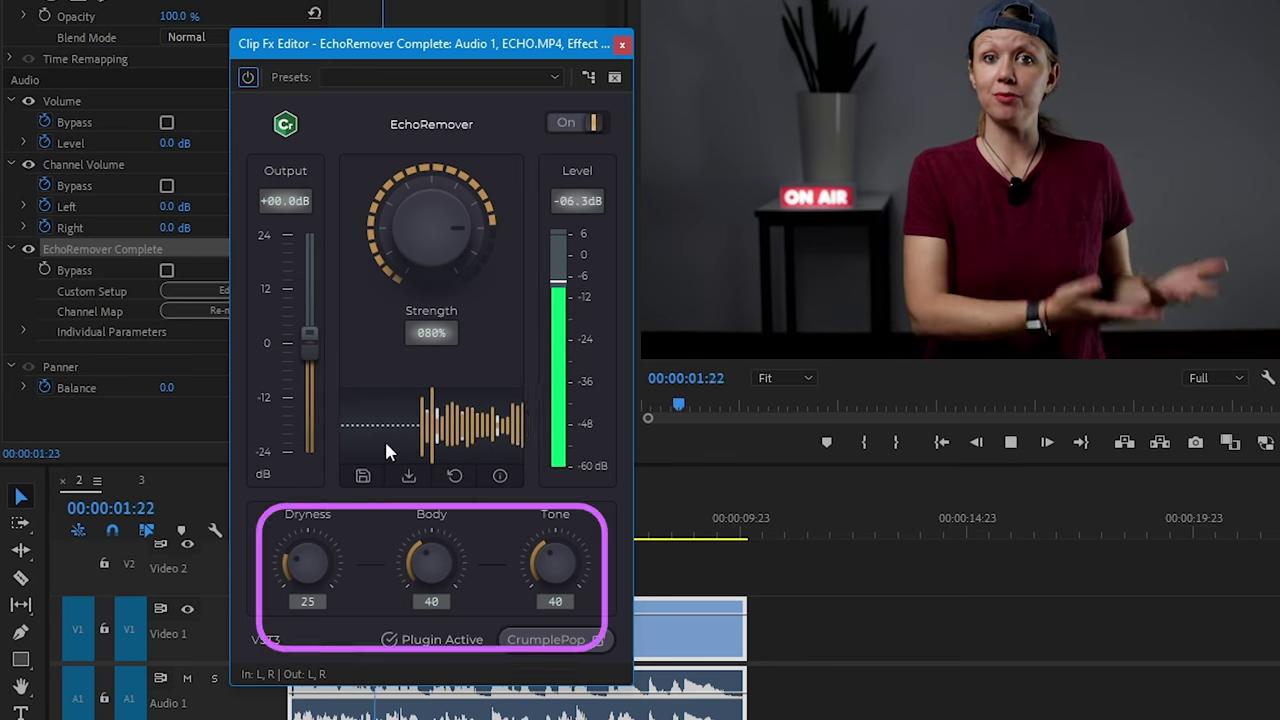
# Step: Try EchoRemover's Dryness at 100 and raise its Strength to 100% while playing back the clip
pyautogui.moveTo(294, 563); pyautogui.dragTo(322, 470)
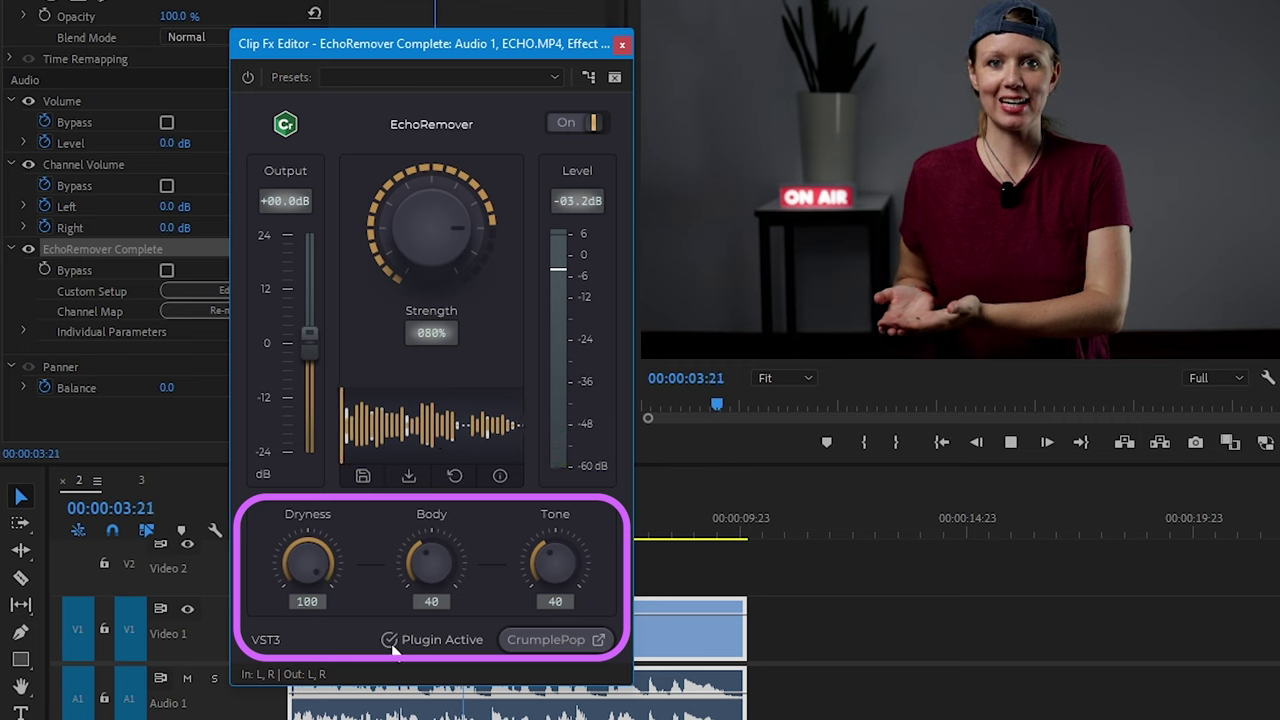
pyautogui.moveTo(306, 520); pyautogui.dragTo(414, 560)
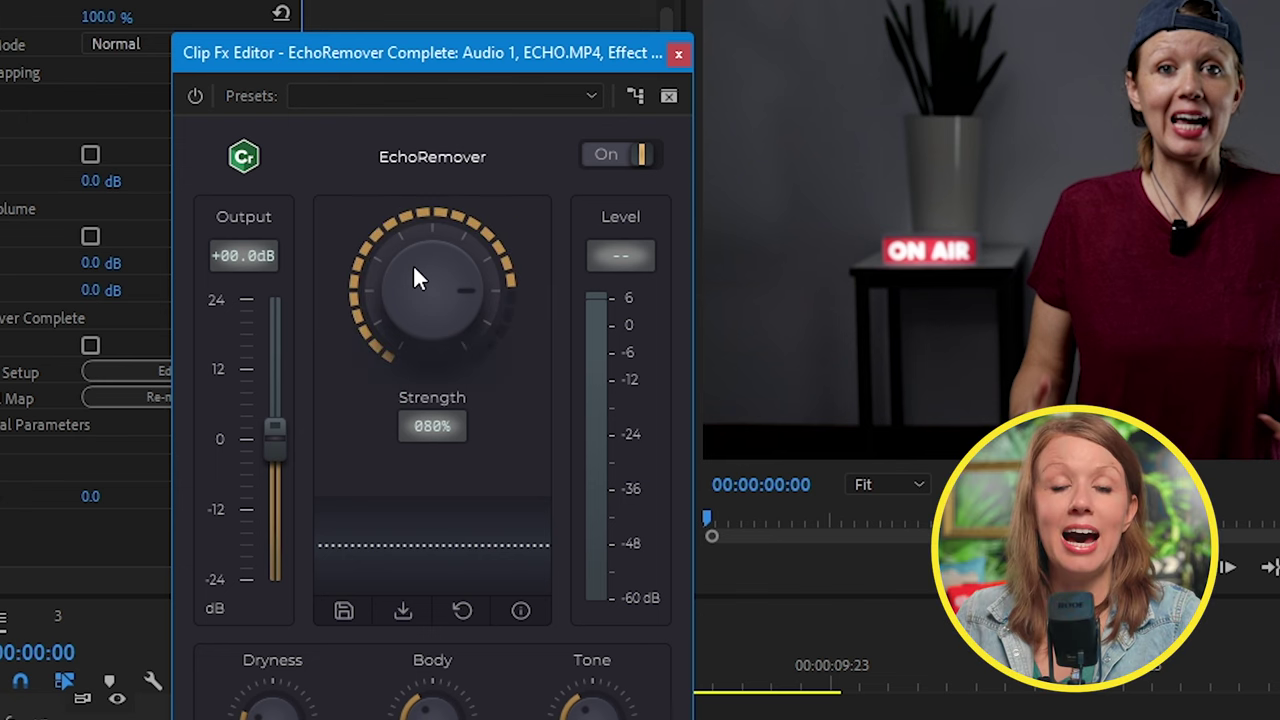
pyautogui.press('space')
pyautogui.moveTo(413, 264); pyautogui.dragTo(451, 200)
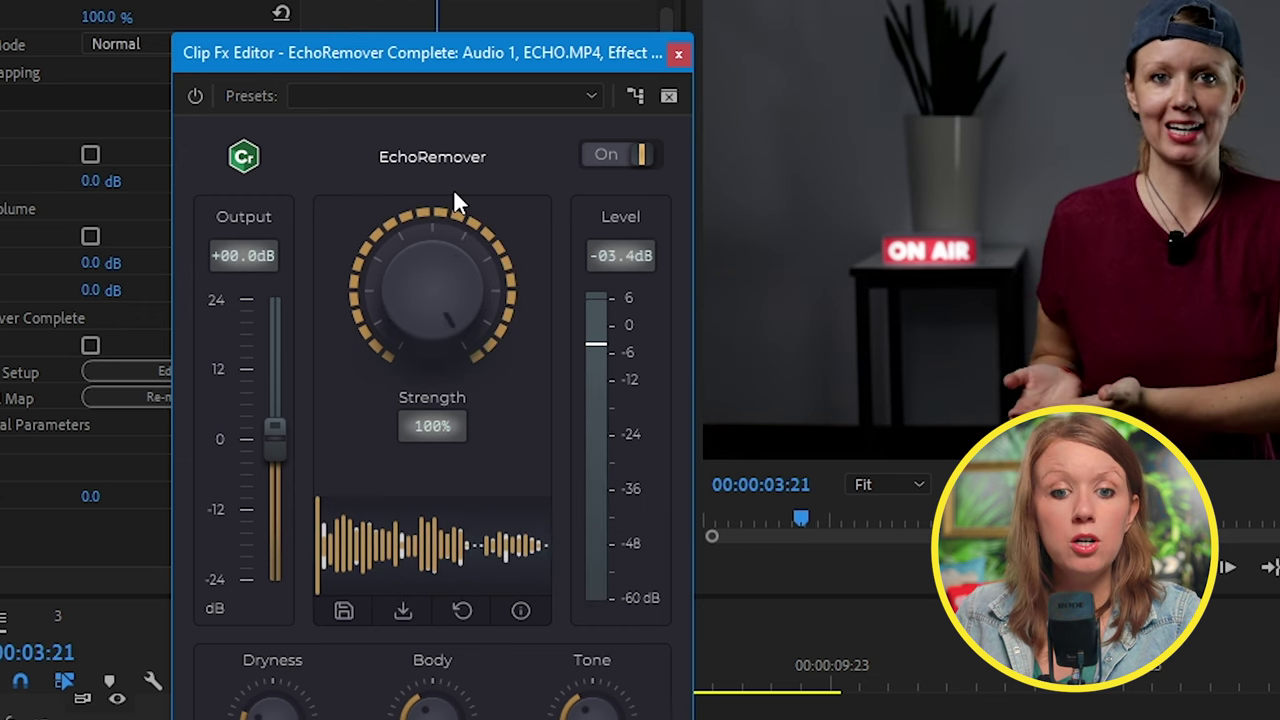
pyautogui.moveTo(431, 500); pyautogui.dragTo(491, 416)
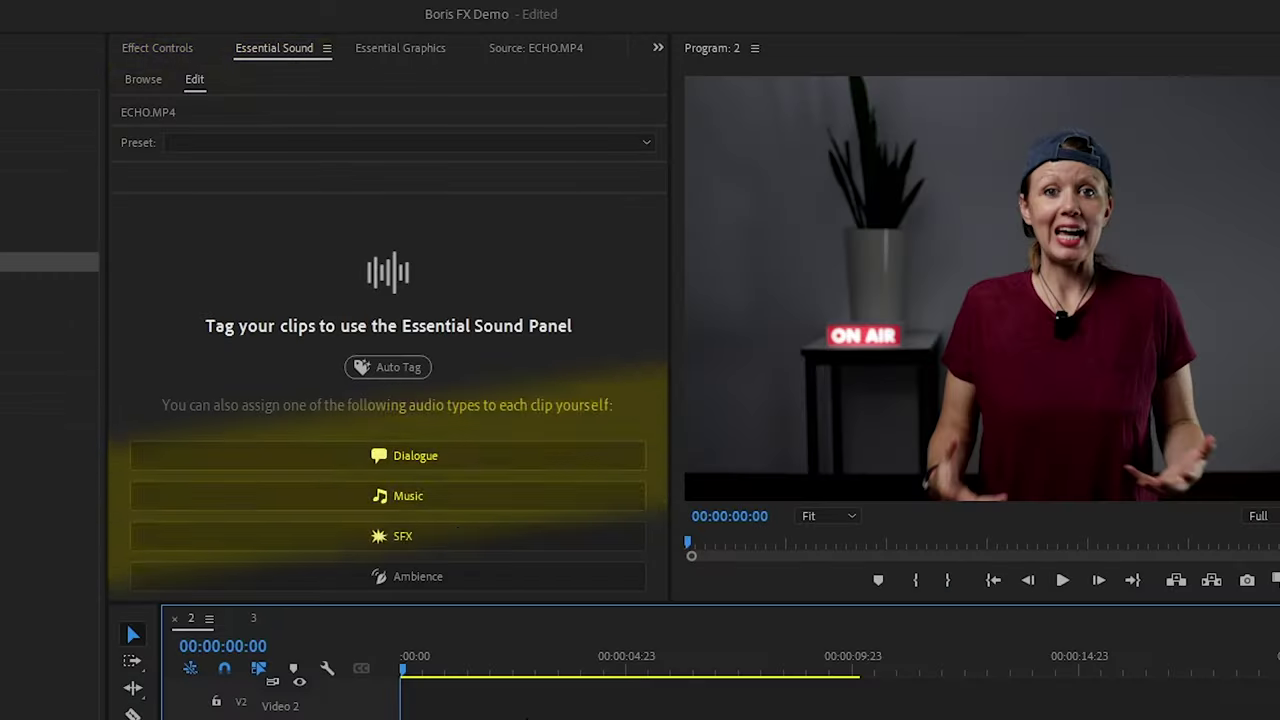
# Step: Tag the ECHO.MP4 clip as Dialogue in Essential Sound and look through its Repair options
pyautogui.click(397, 462)
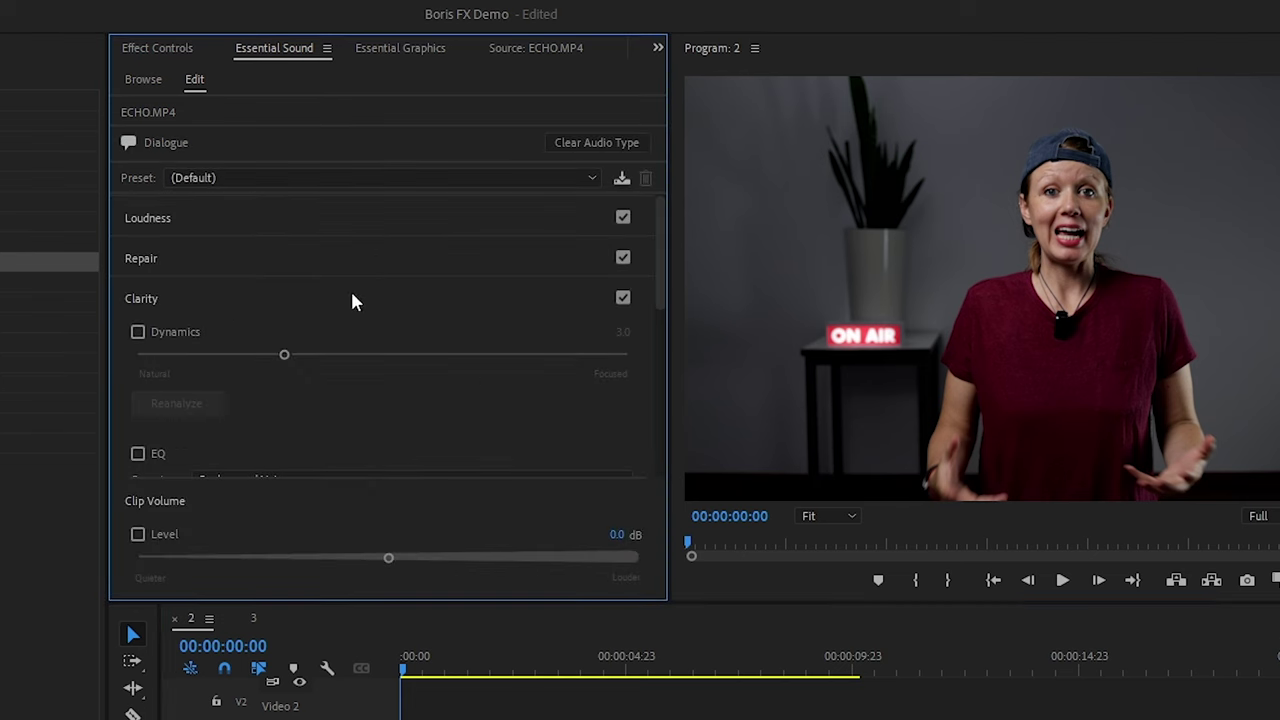
pyautogui.scroll(-3, 320, 289)
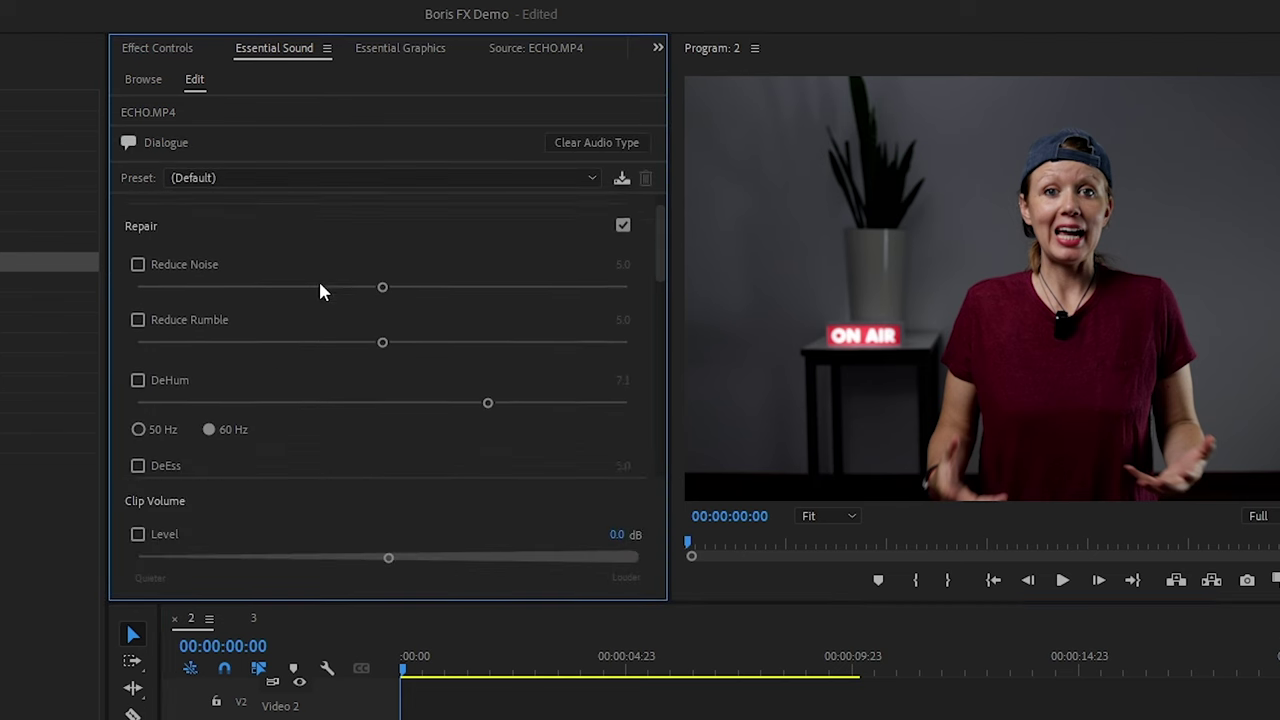
pyautogui.scroll(-2, 318, 289)
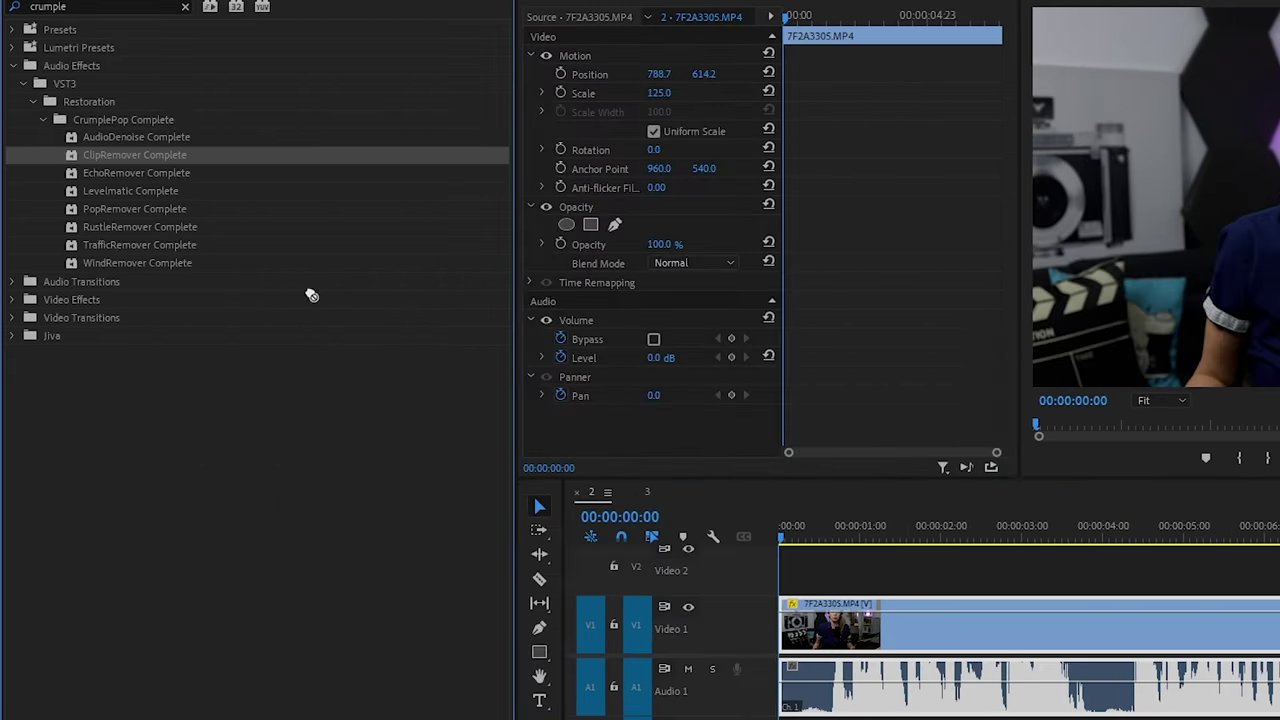
# Step: Apply the ClipRemover Complete effect to the 7F2A3305.MP4 audio clip on Audio 1
pyautogui.moveTo(310, 295); pyautogui.dragTo(905, 688)
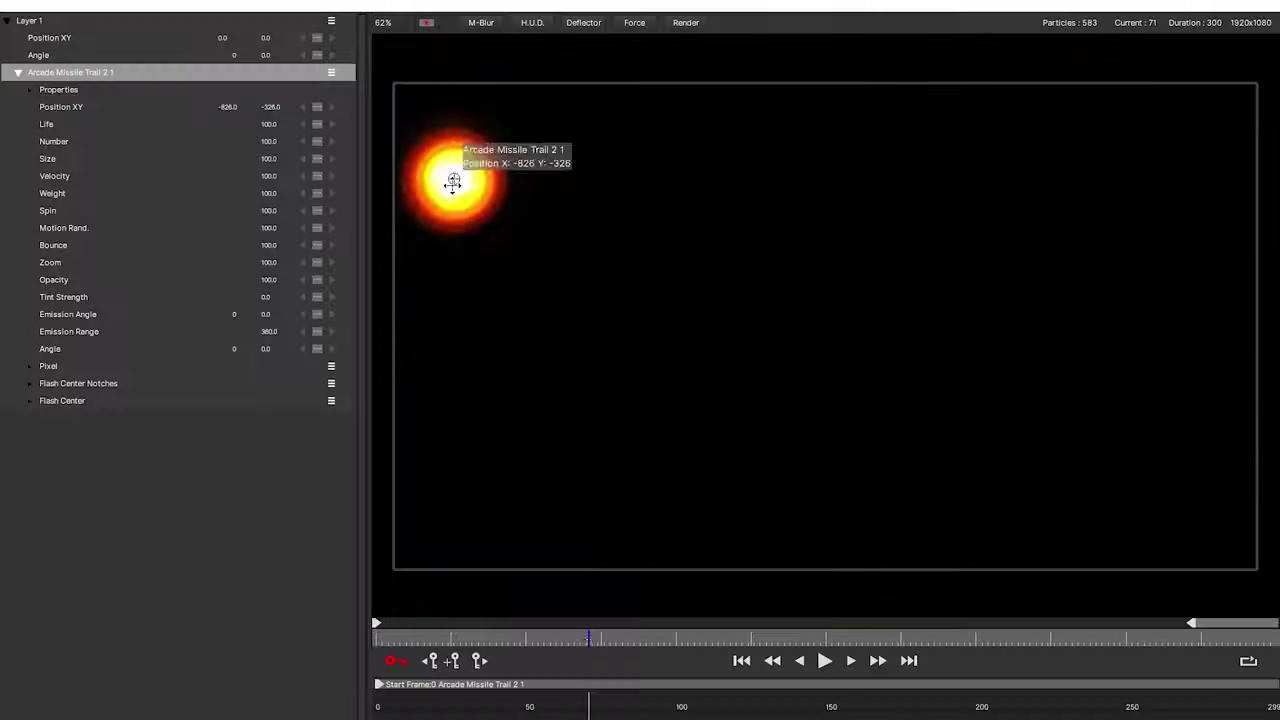
# Step: In Particle Illusion, move the Arcade Missile Trail 2 1 emitter at frame 71 to about X 827, Y 298, and play the animation
pyautogui.moveTo(451, 183); pyautogui.dragTo(1197, 460)
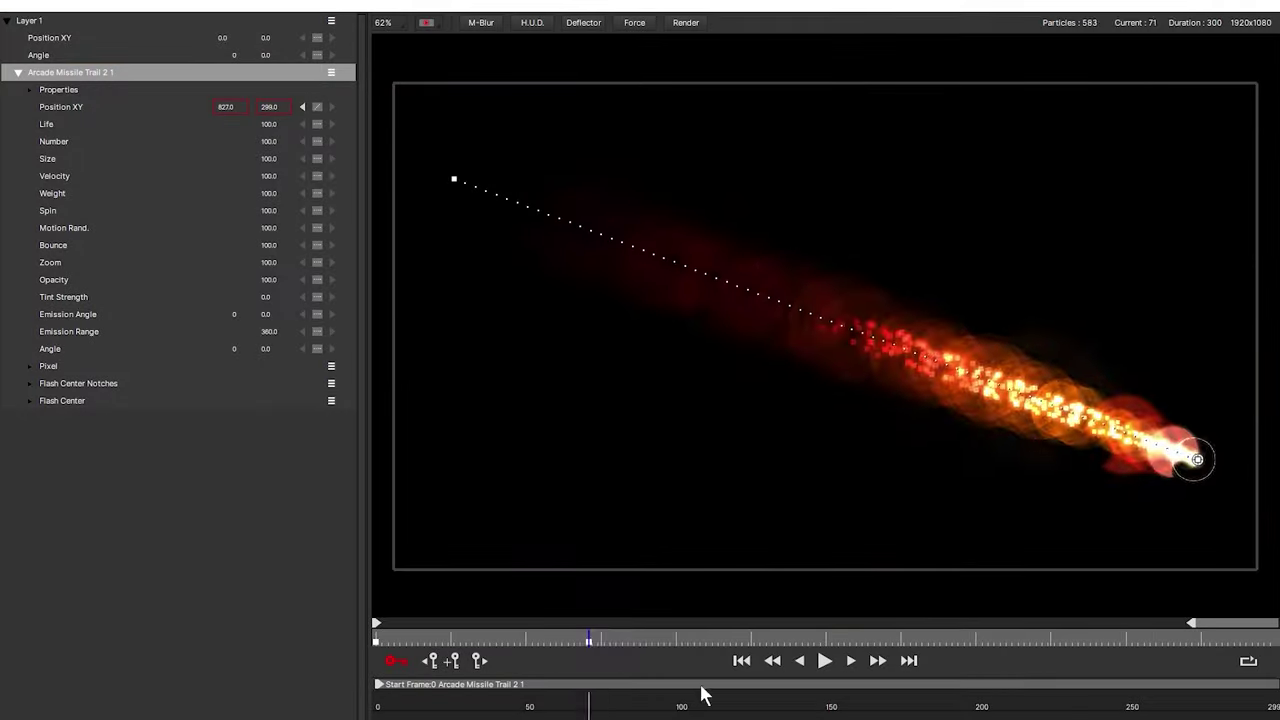
pyautogui.press('space')
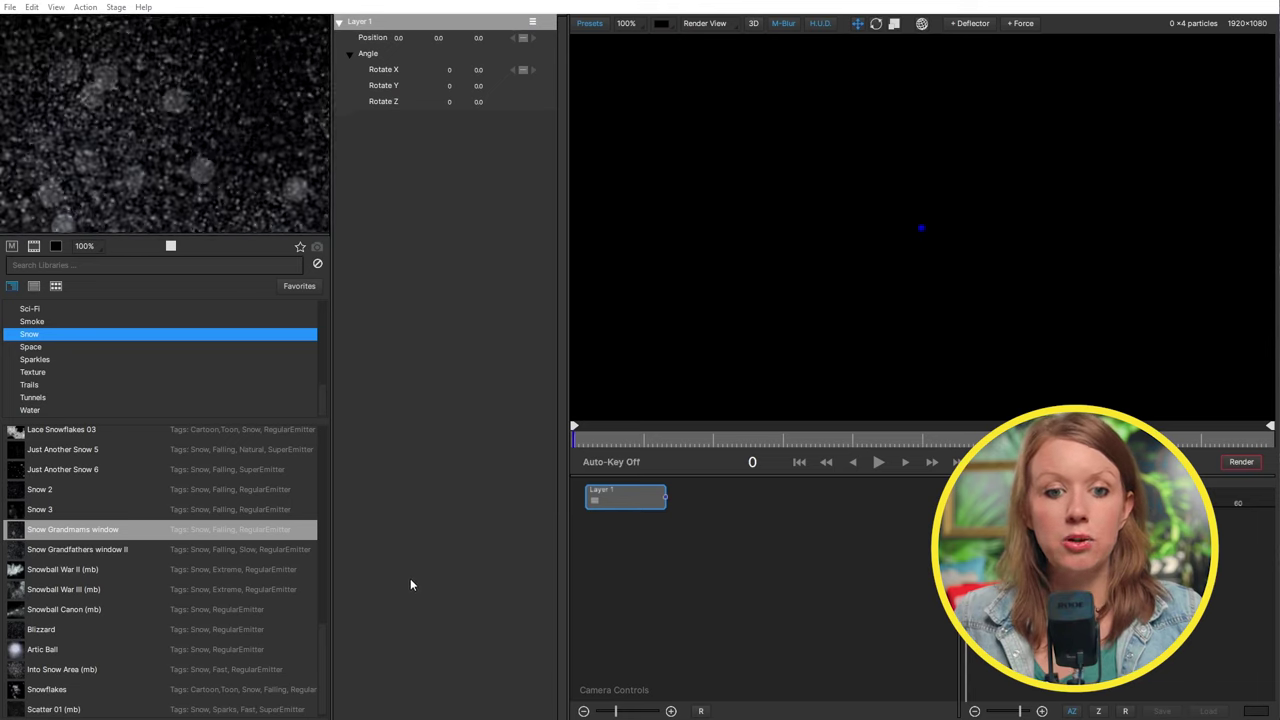
# Step: Preview Snowball War II and Snowball Canon, add the Leaves with Daisies Trail Cartoon 01 emitter from the Trails library, and play it
pyautogui.click(191, 561)
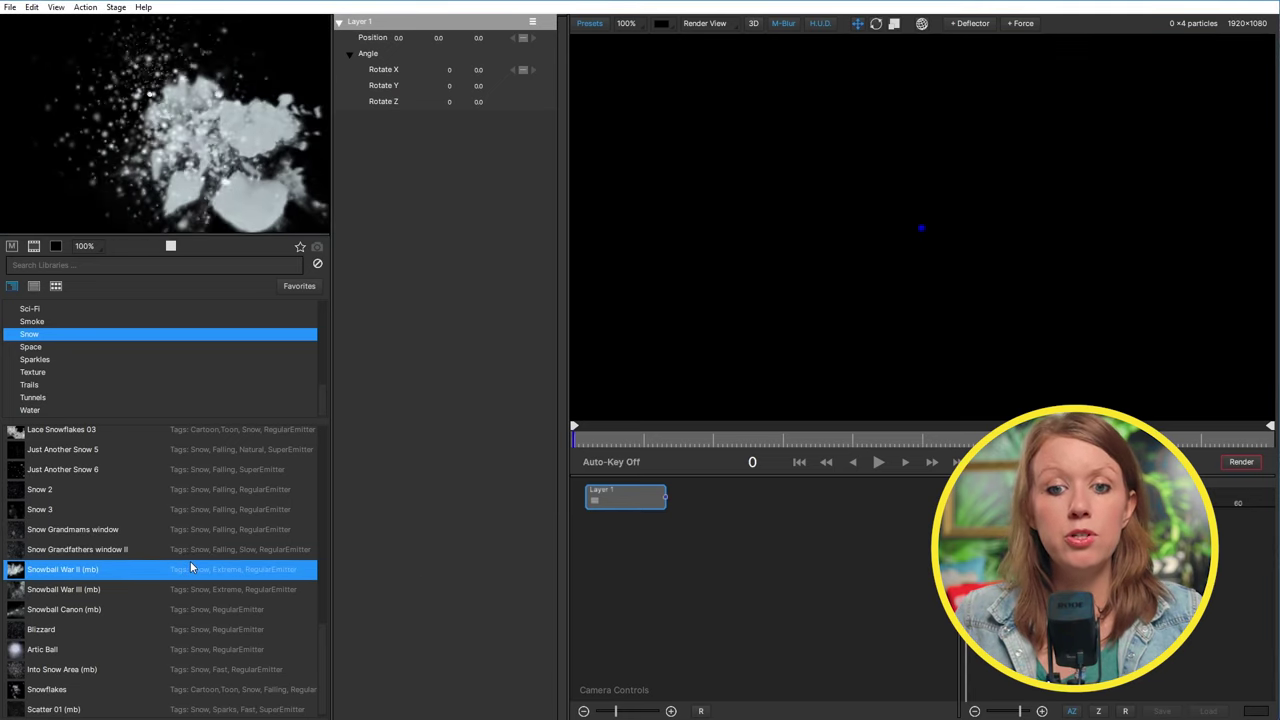
pyautogui.click(181, 609)
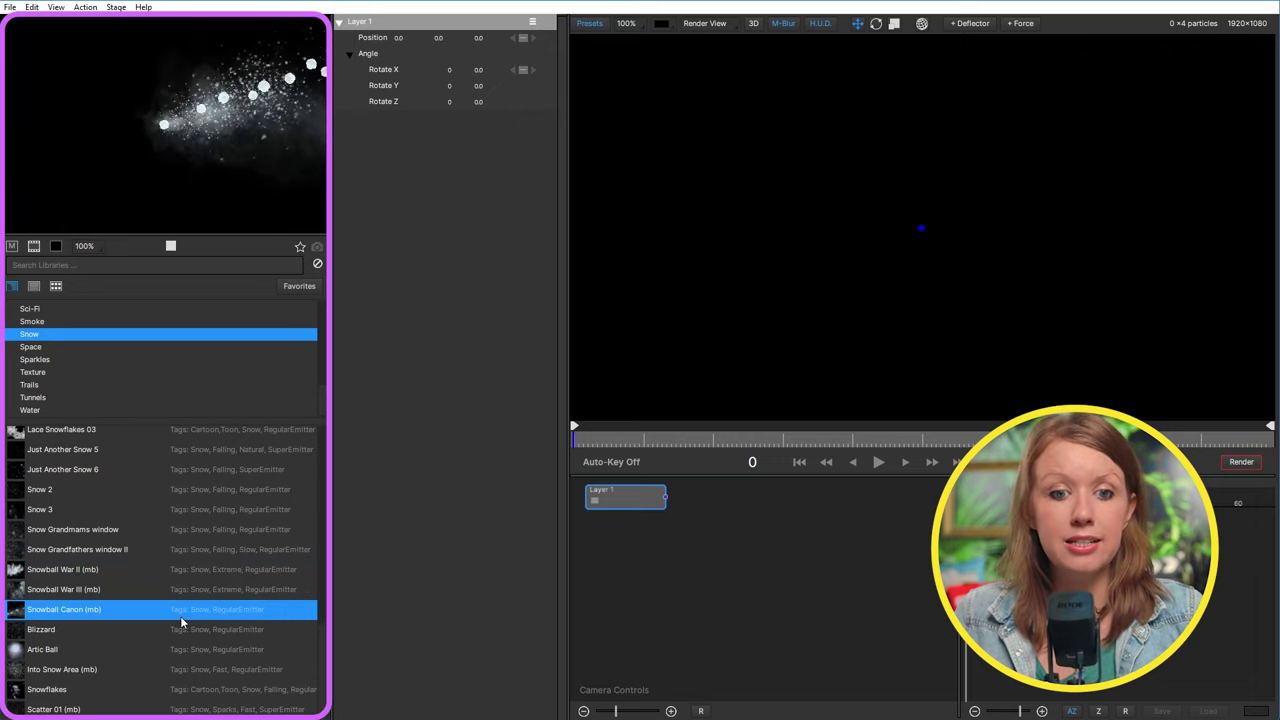
pyautogui.scroll(-15, 157, 528)
pyautogui.click(107, 586)
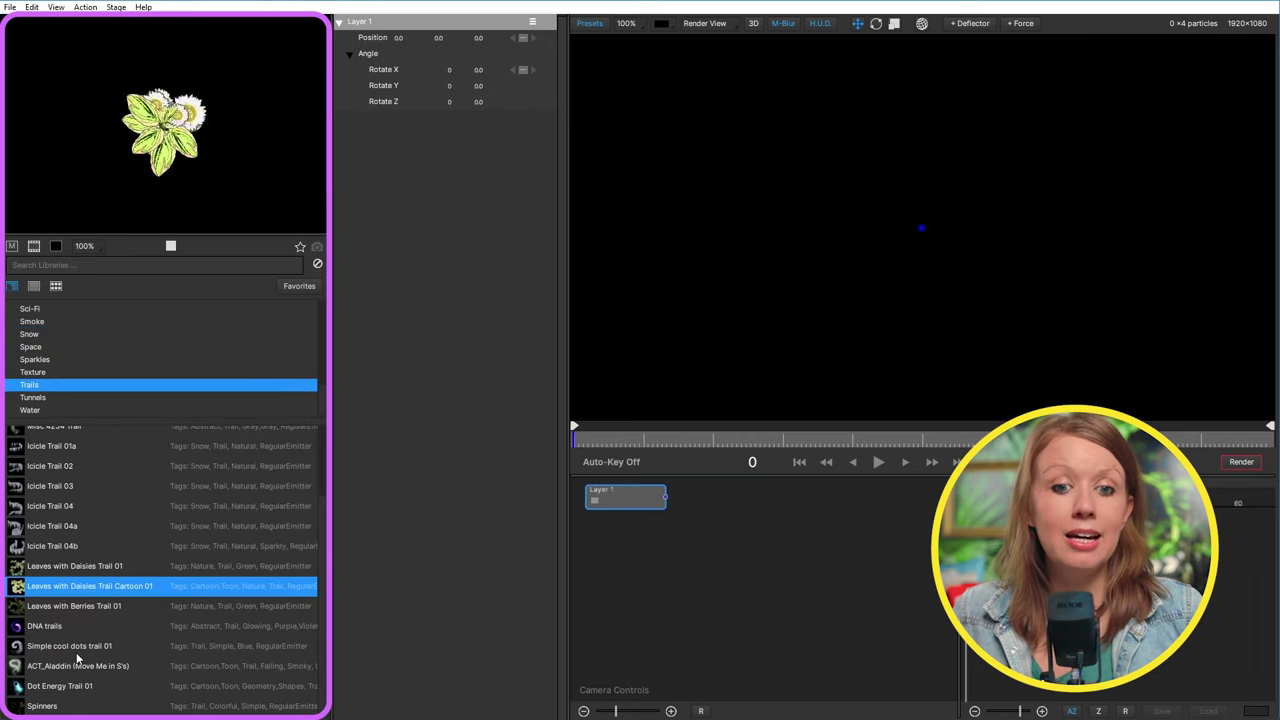
pyautogui.doubleClick(82, 588)
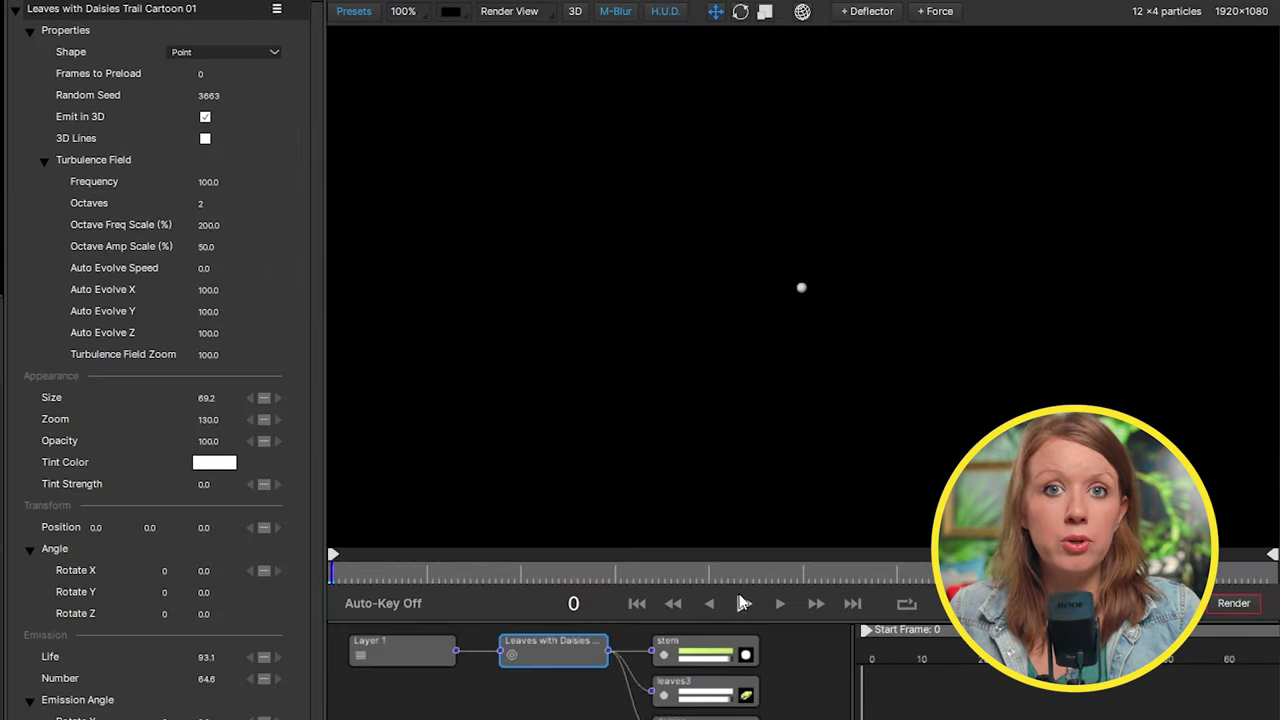
pyautogui.click(743, 605)
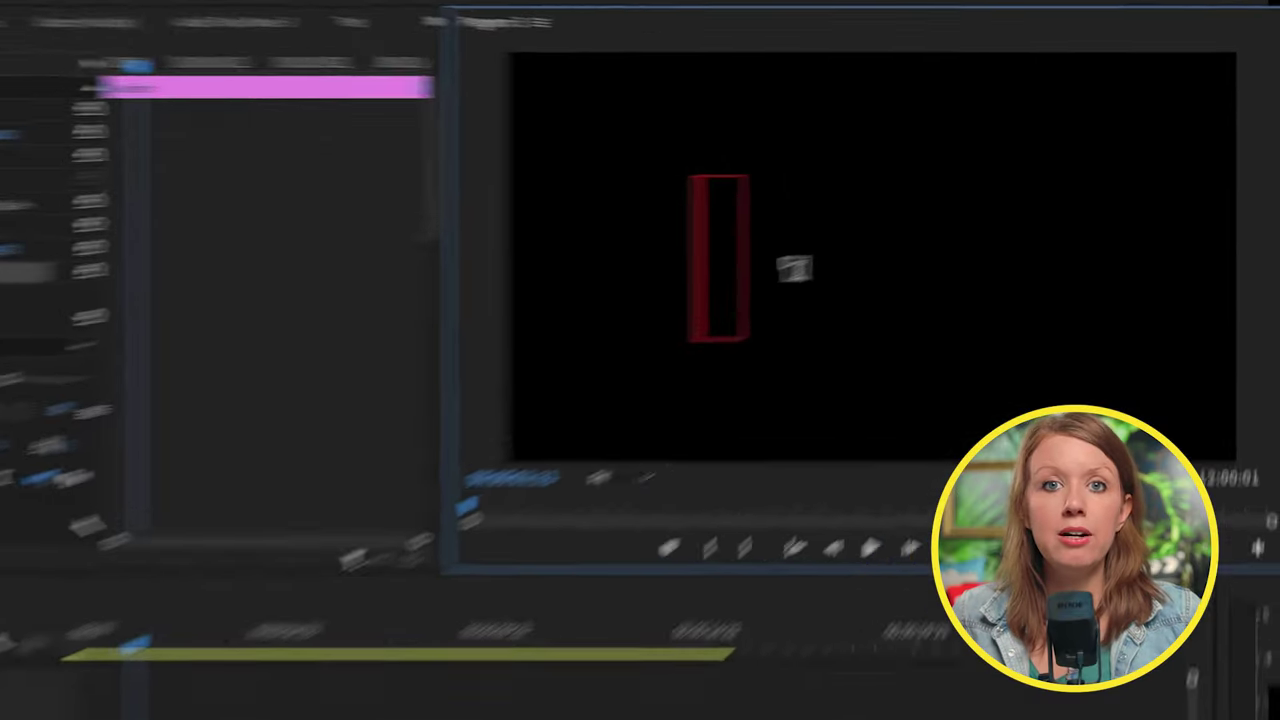
# Step: In Premiere Pro, enter GAL as the title text and nest the graphic clip on Video 1
pyautogui.write('GAL')
pyautogui.click(316, 645)
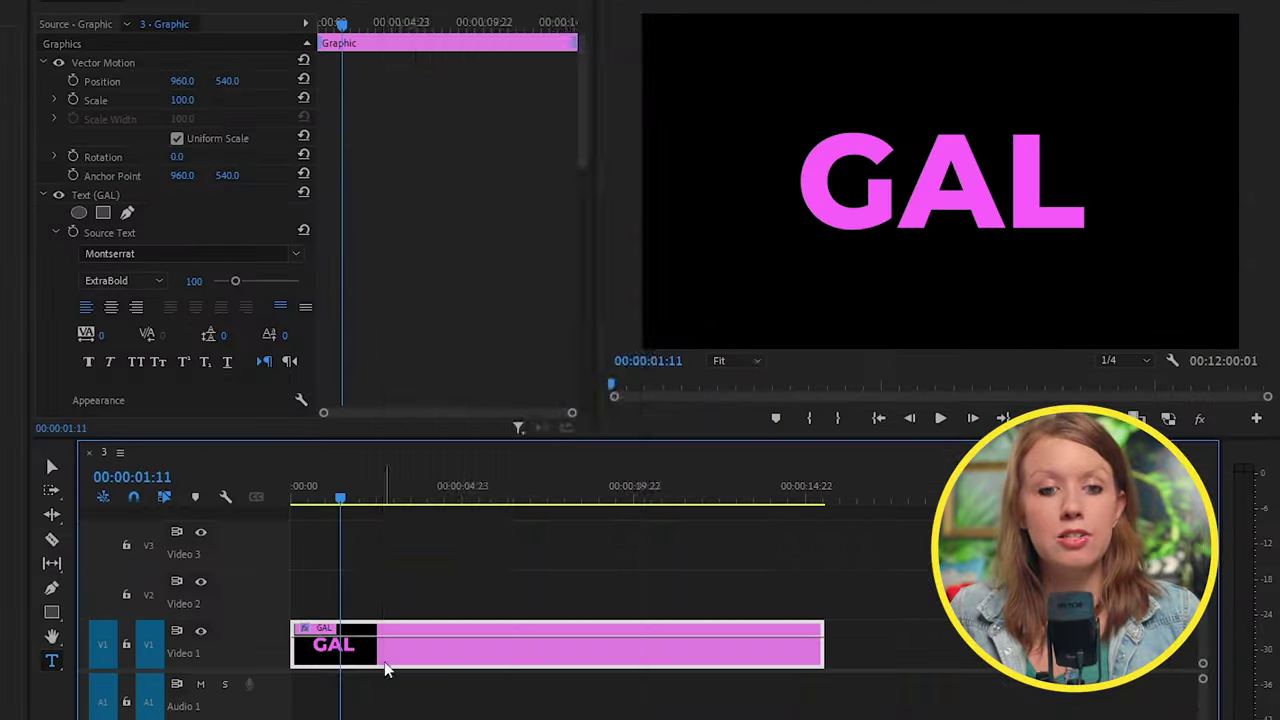
pyautogui.rightClick(329, 643)
pyautogui.click(433, 205)
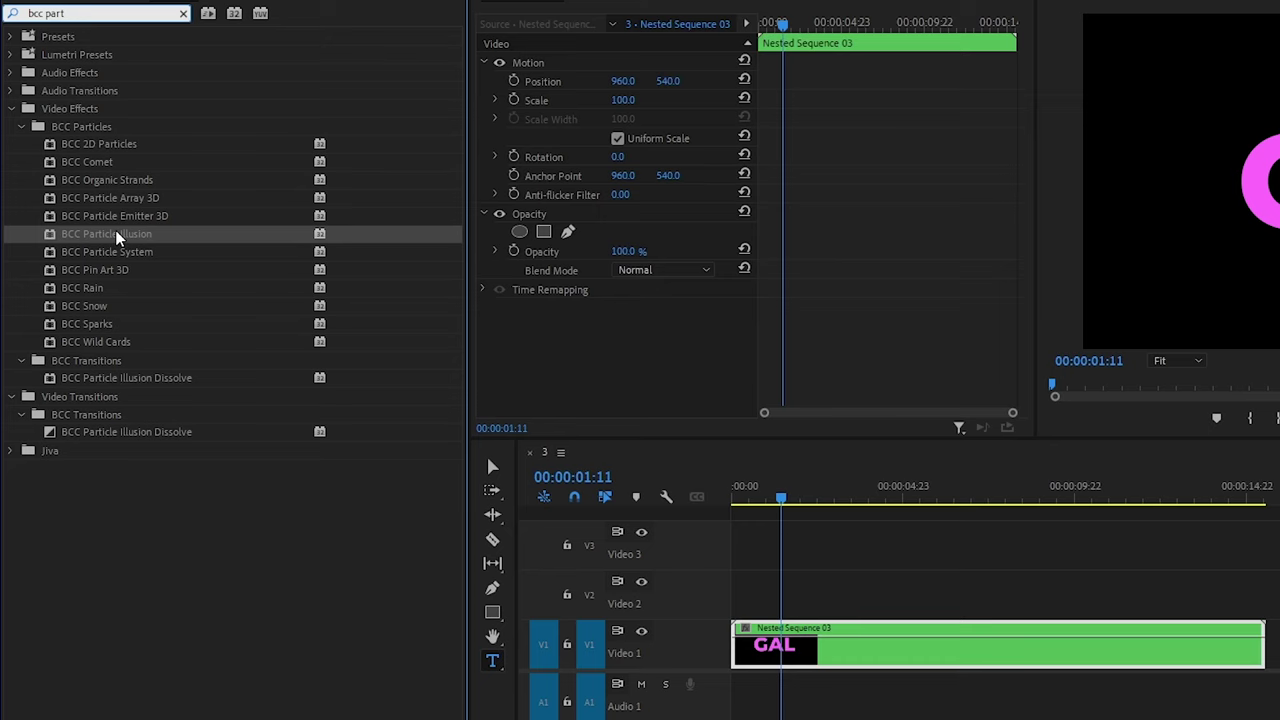
# Step: Apply BCC Particle Illusion to the nested GAL sequence and launch Particle Illusion from the effect
pyautogui.moveTo(97, 236); pyautogui.dragTo(677, 623)
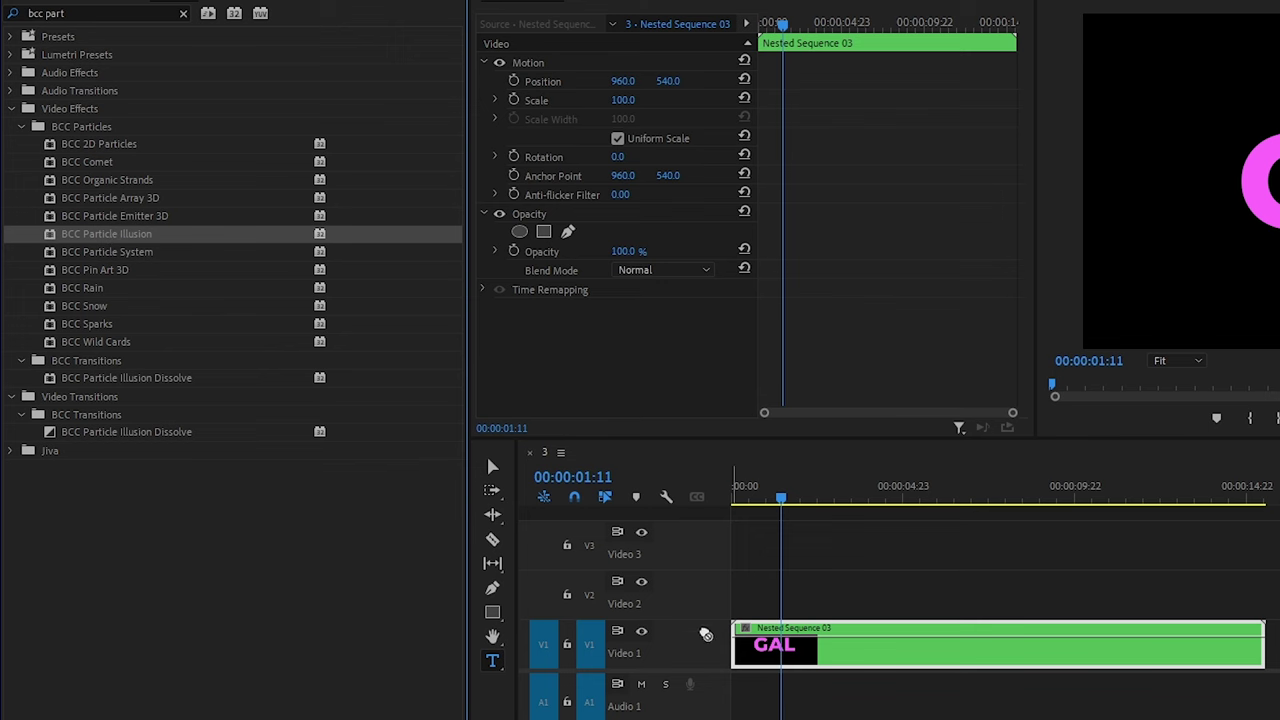
pyautogui.moveTo(812, 655); pyautogui.dragTo(814, 656)
pyautogui.scroll(-4, 800, 265)
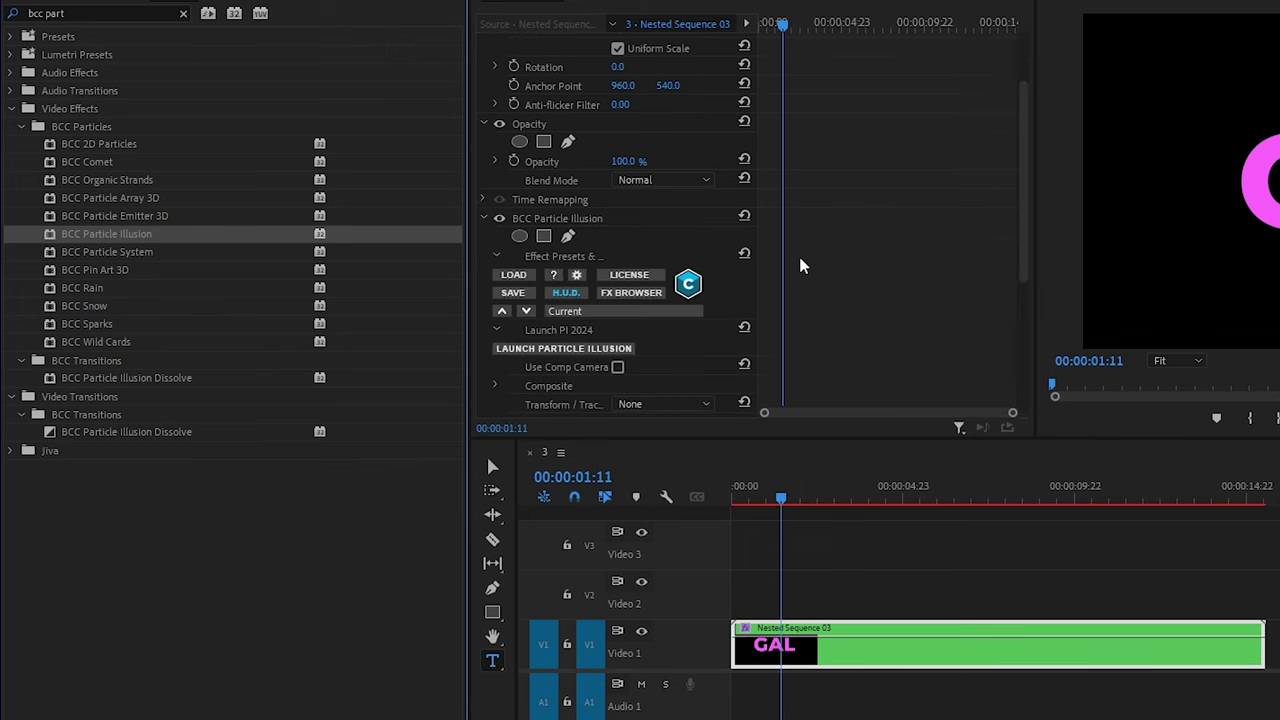
pyautogui.click(570, 134)
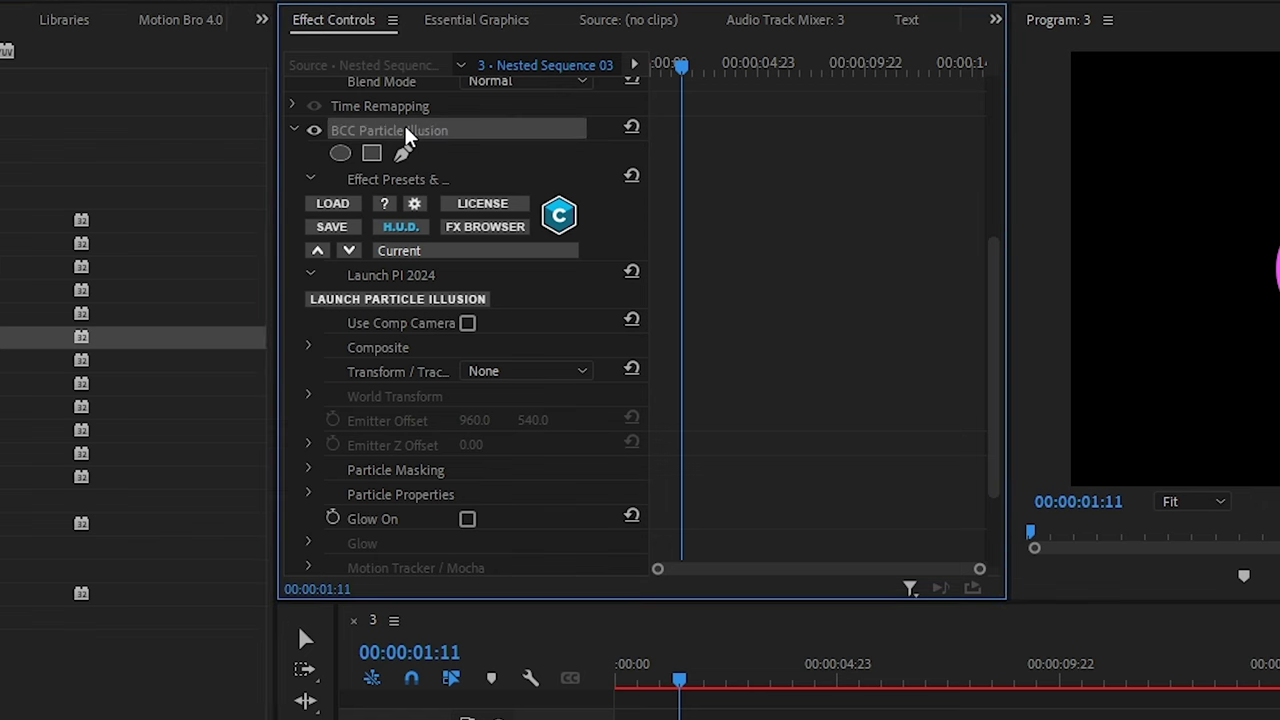
pyautogui.click(425, 299)
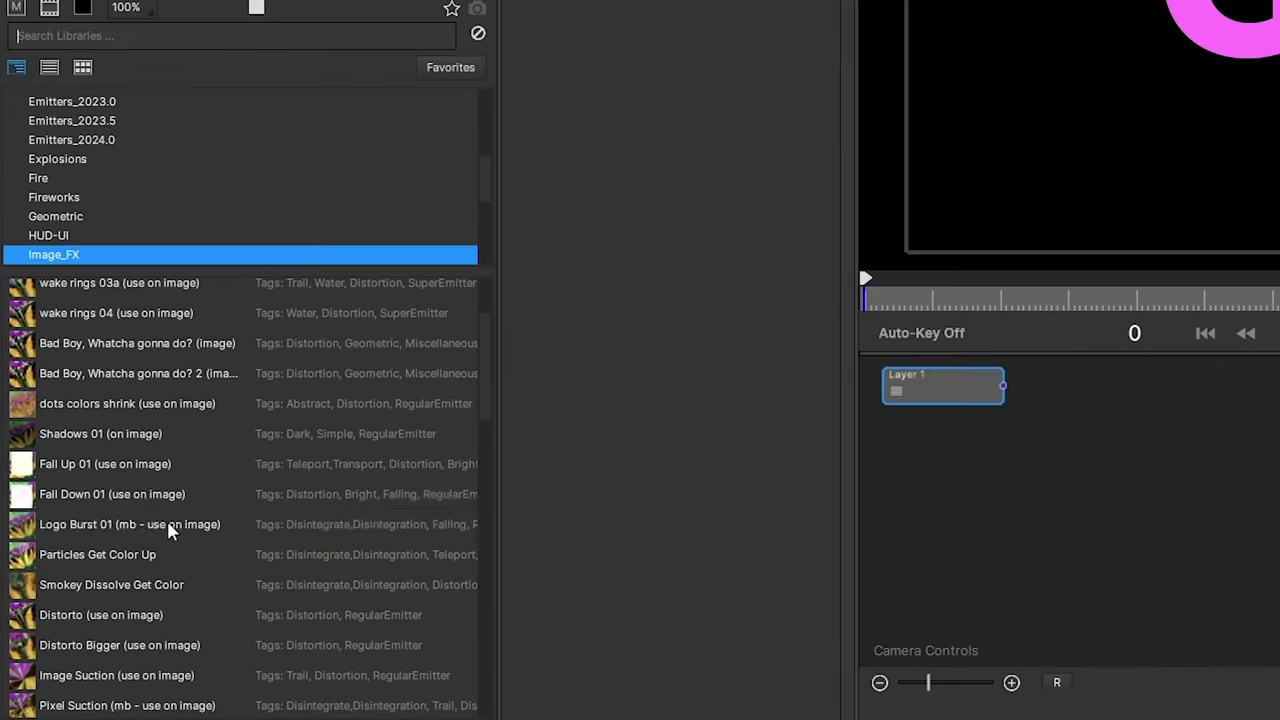
# Step: Add the Logo Burst 01 emitter from the Image_FX library and enlarge its area to about 975 by 386 around the GAL text
pyautogui.click(112, 589)
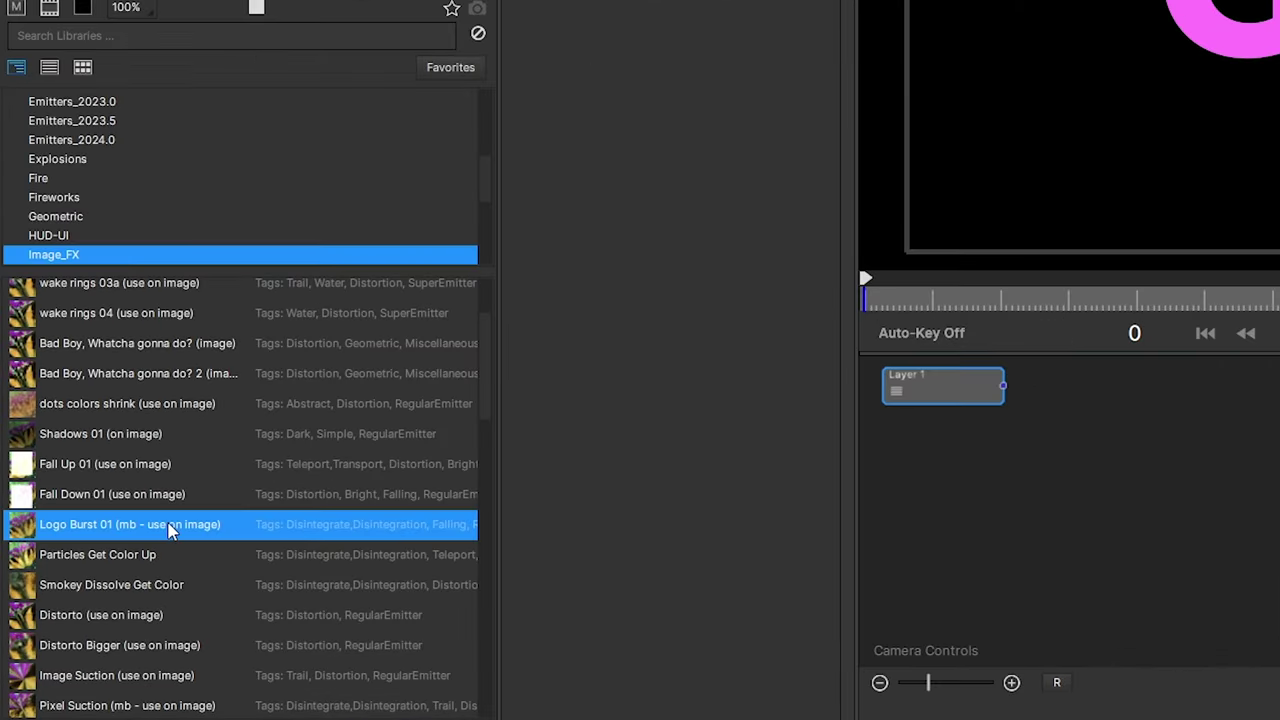
pyautogui.doubleClick(168, 530)
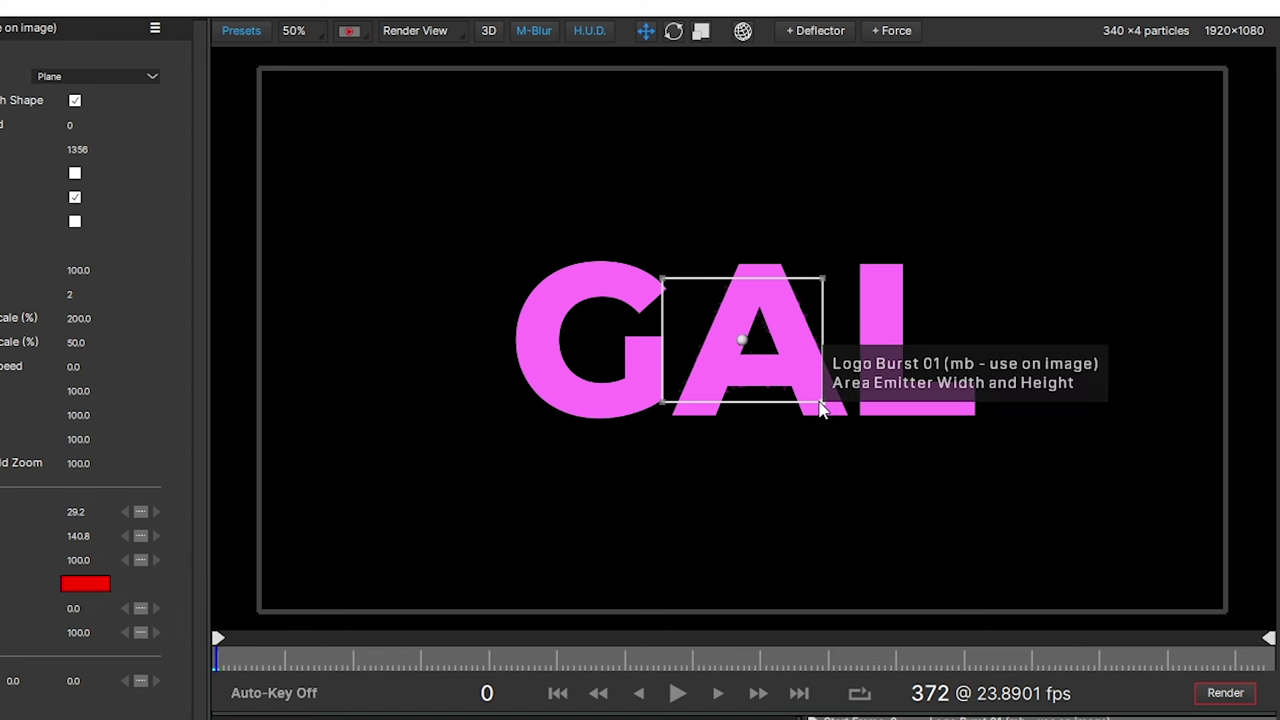
pyautogui.moveTo(877, 424); pyautogui.dragTo(986, 437)
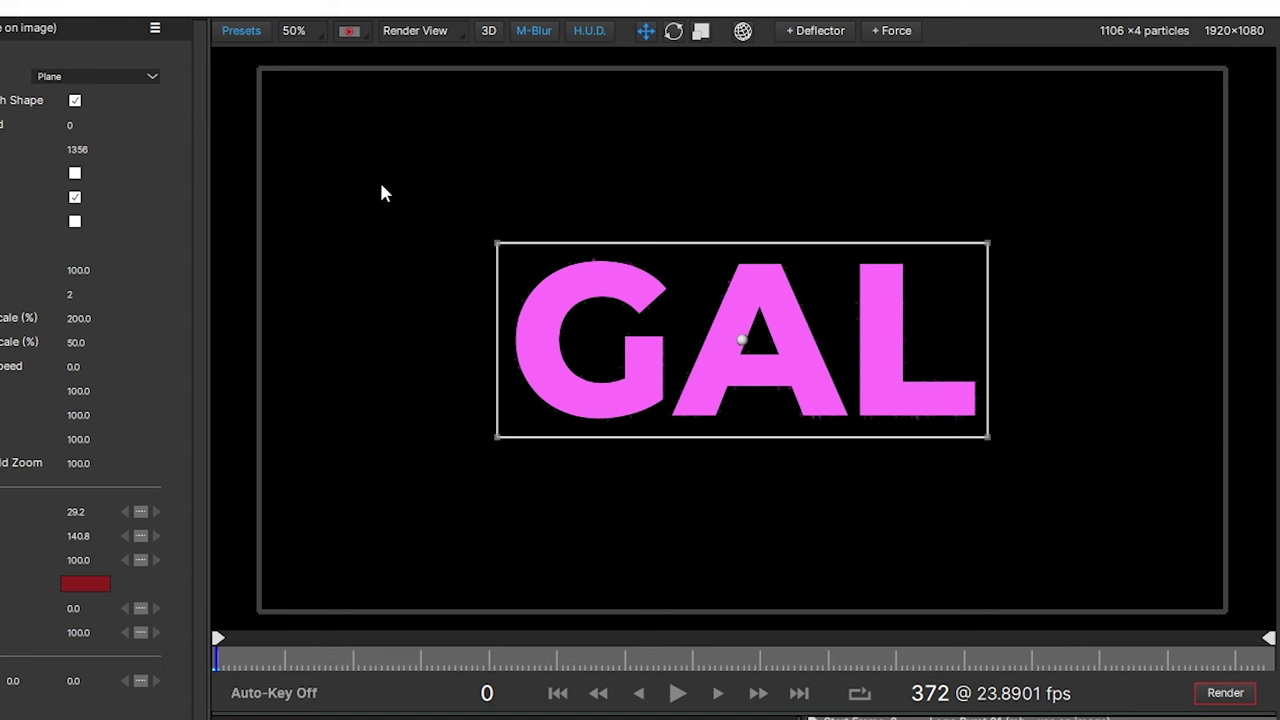
# Step: Set the preview background to Composite over Black and play the particle animation
pyautogui.click(363, 37)
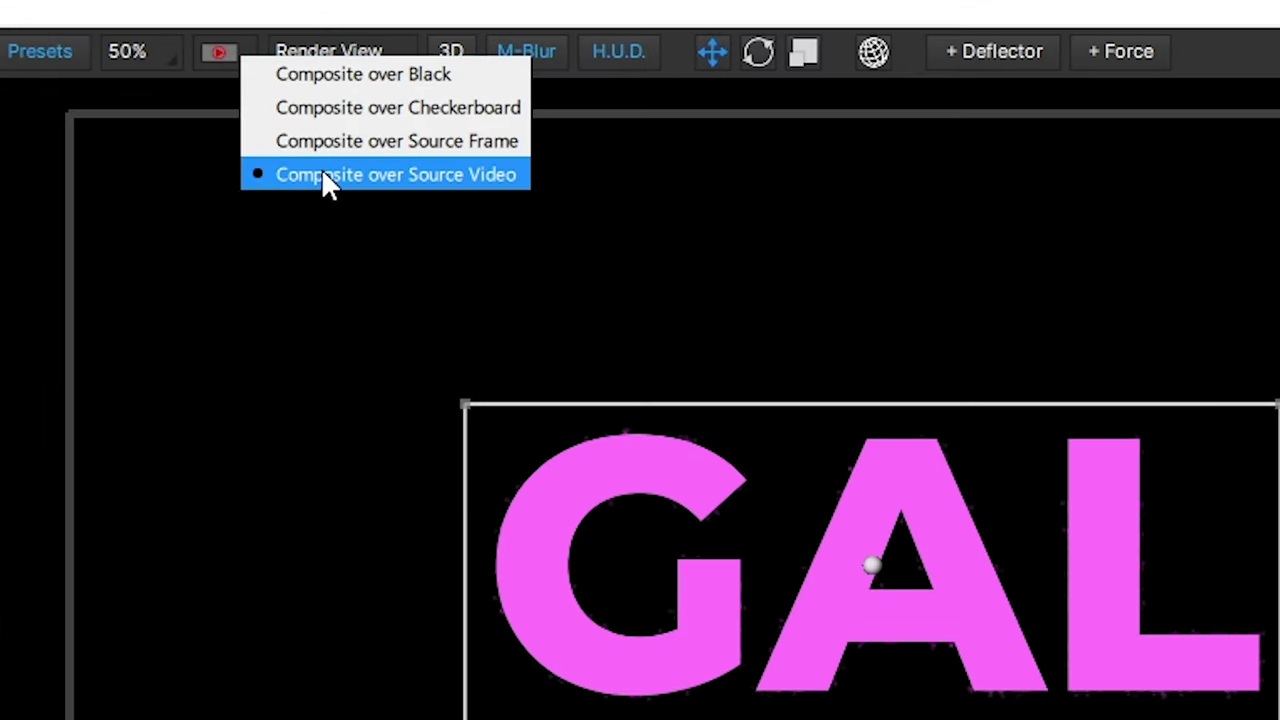
pyautogui.click(323, 76)
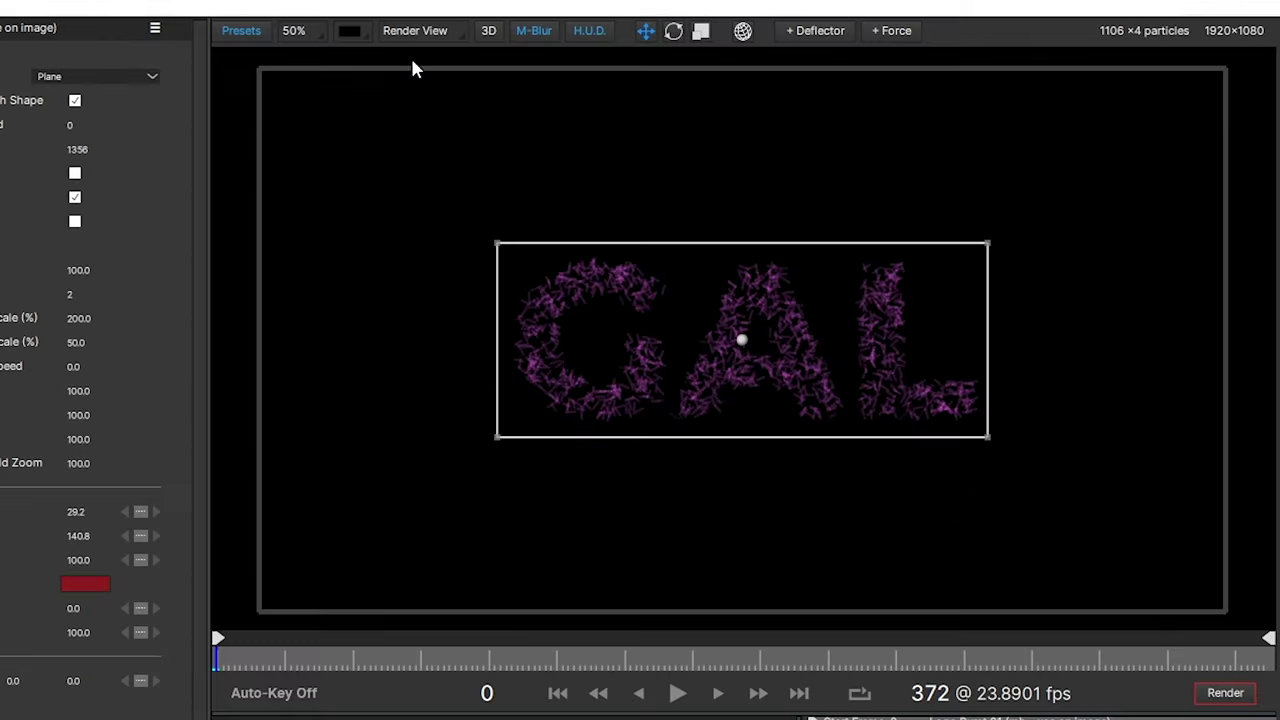
pyautogui.click(678, 693)
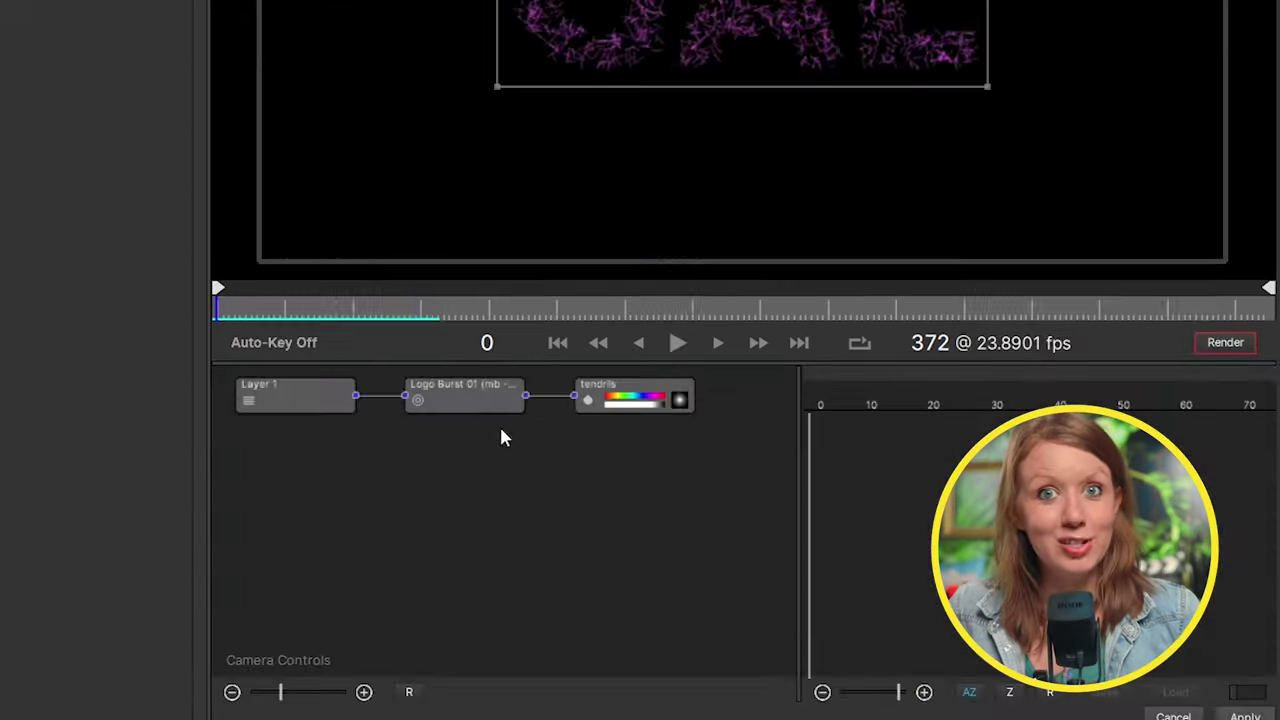
# Step: Set the Logo Burst 01 emitter's Velocity to 0, adjust its Weight, and preview the animation
pyautogui.click(479, 409)
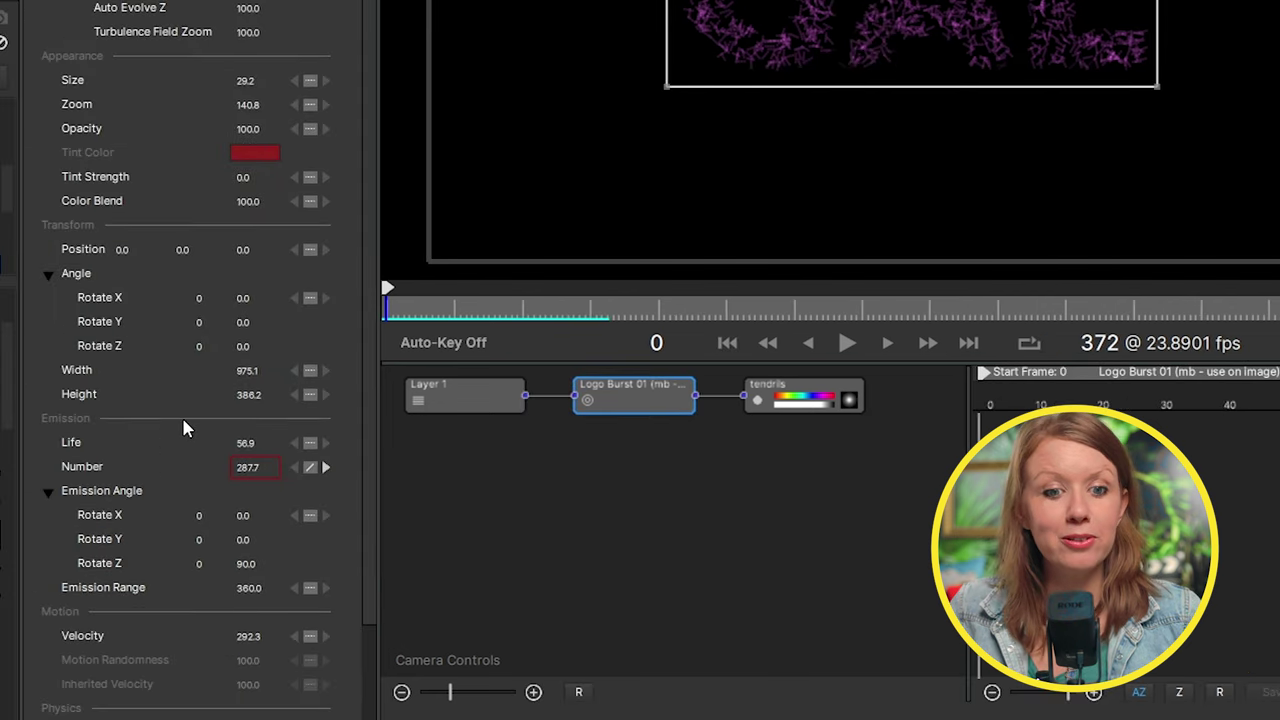
pyautogui.scroll(-4, 11, 426)
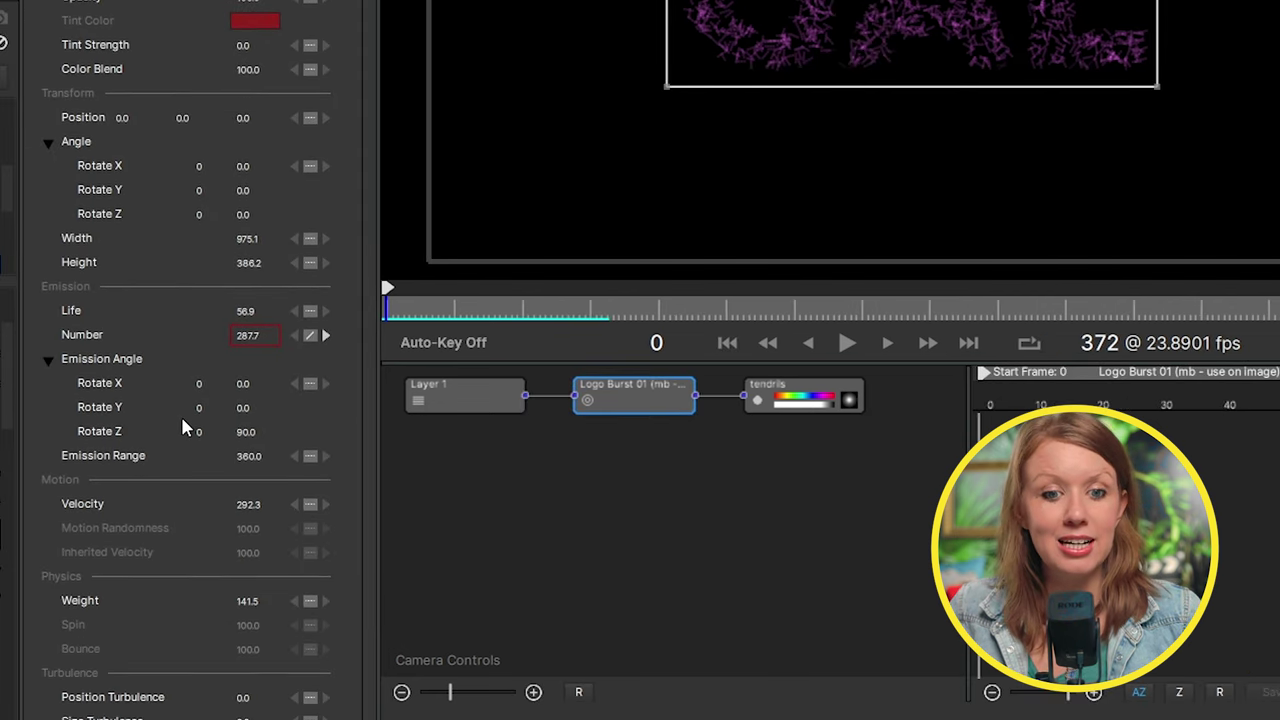
pyautogui.doubleClick(250, 505)
pyautogui.press('Return')
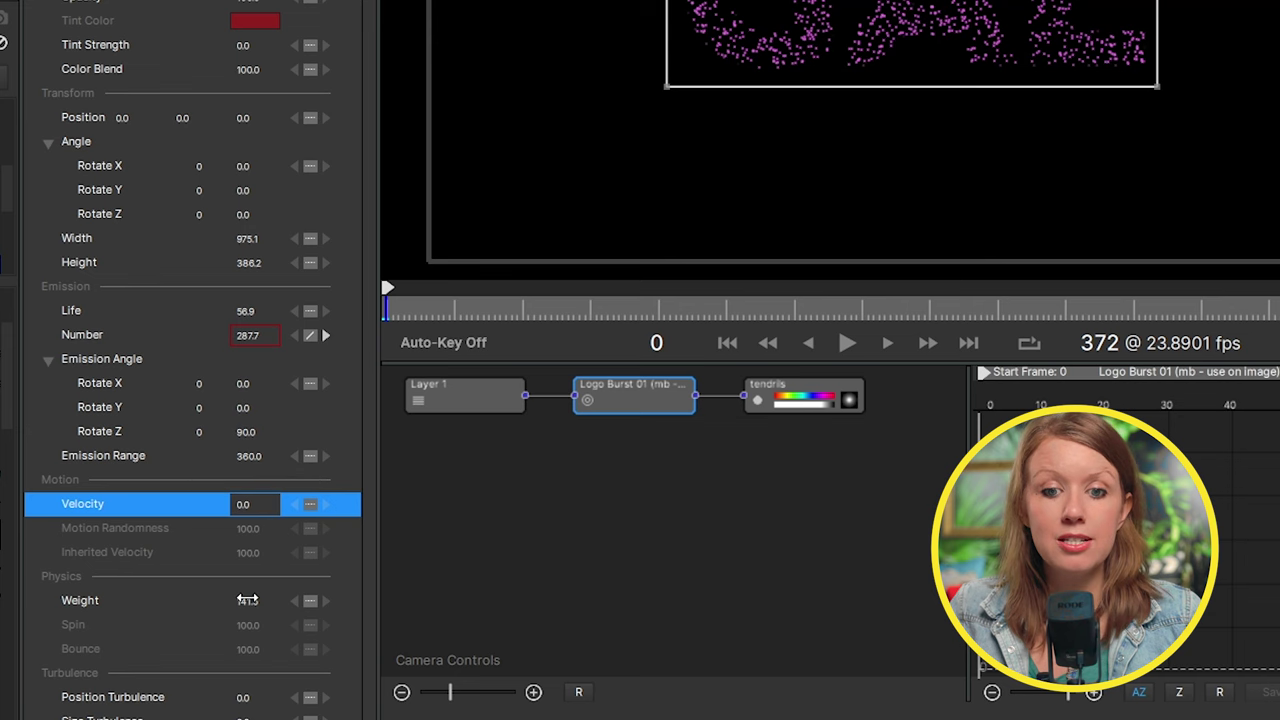
pyautogui.click(248, 600)
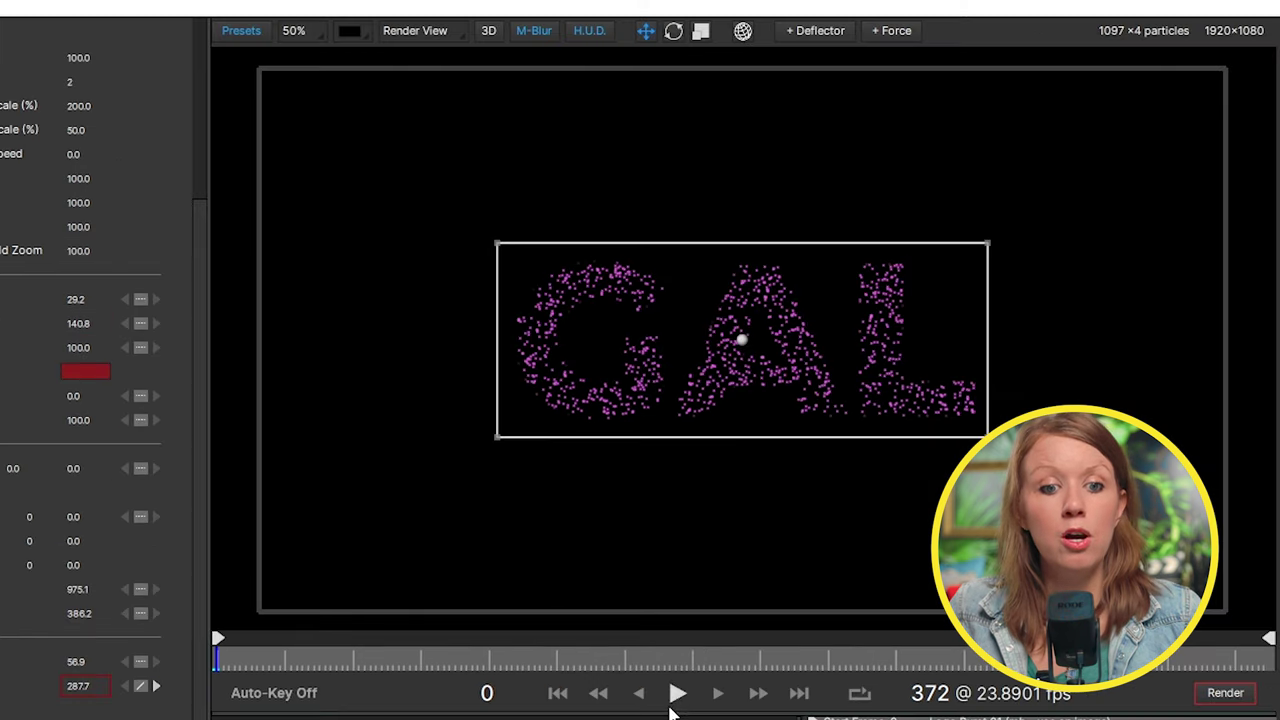
pyautogui.click(846, 342)
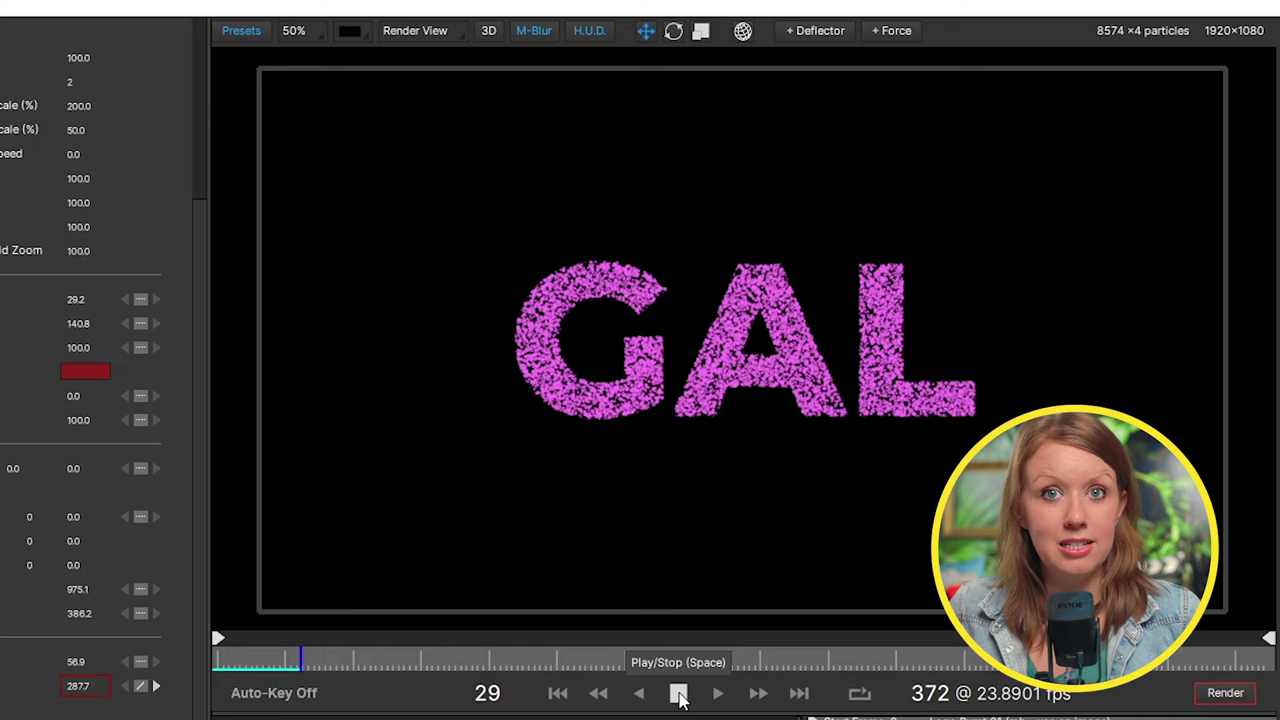
pyautogui.click(679, 697)
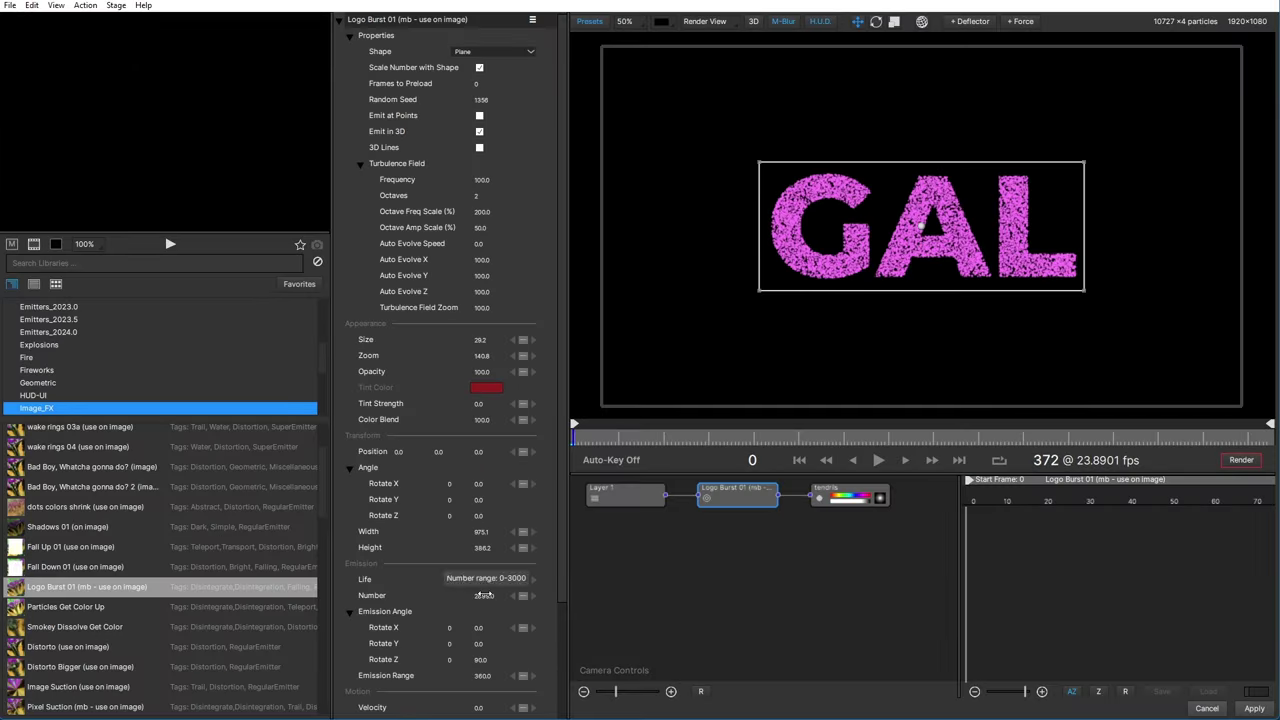
# Step: Keyframe the Logo Burst 01 emitter's Number linearly, with 3000 at frame 0 and 0 at frame 1
pyautogui.scroll(-5, 483, 595)
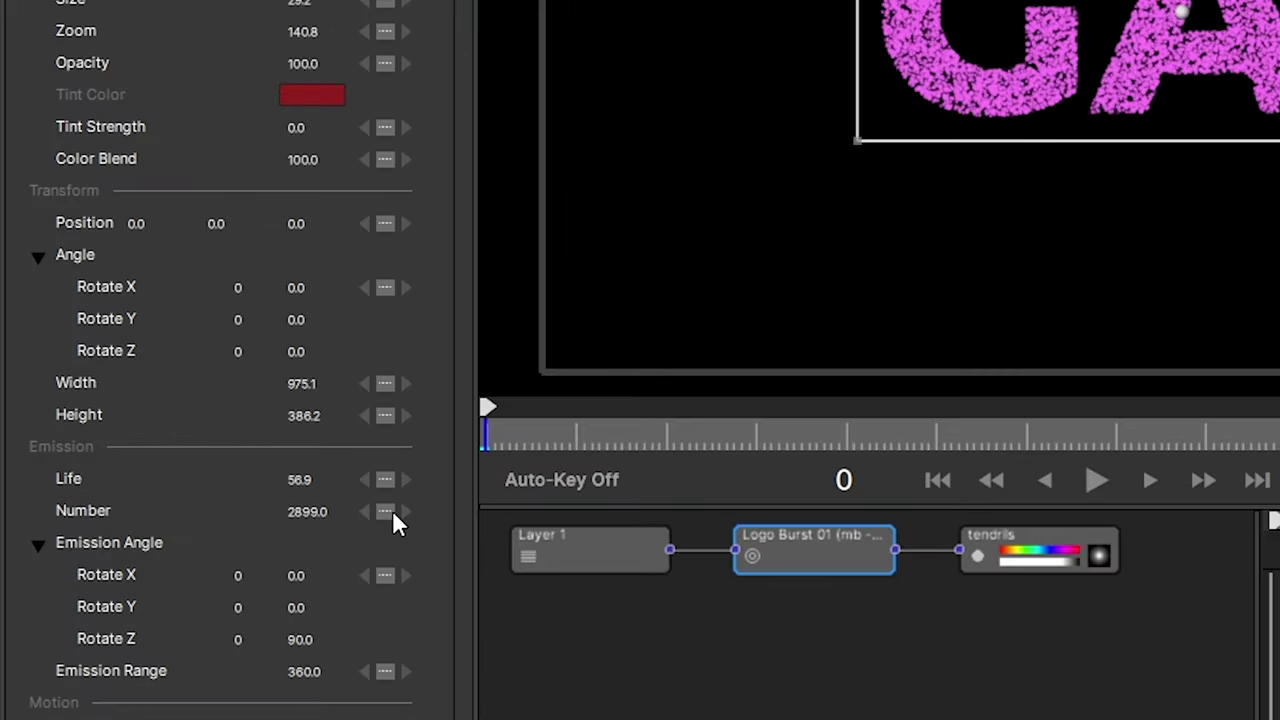
pyautogui.click(386, 513)
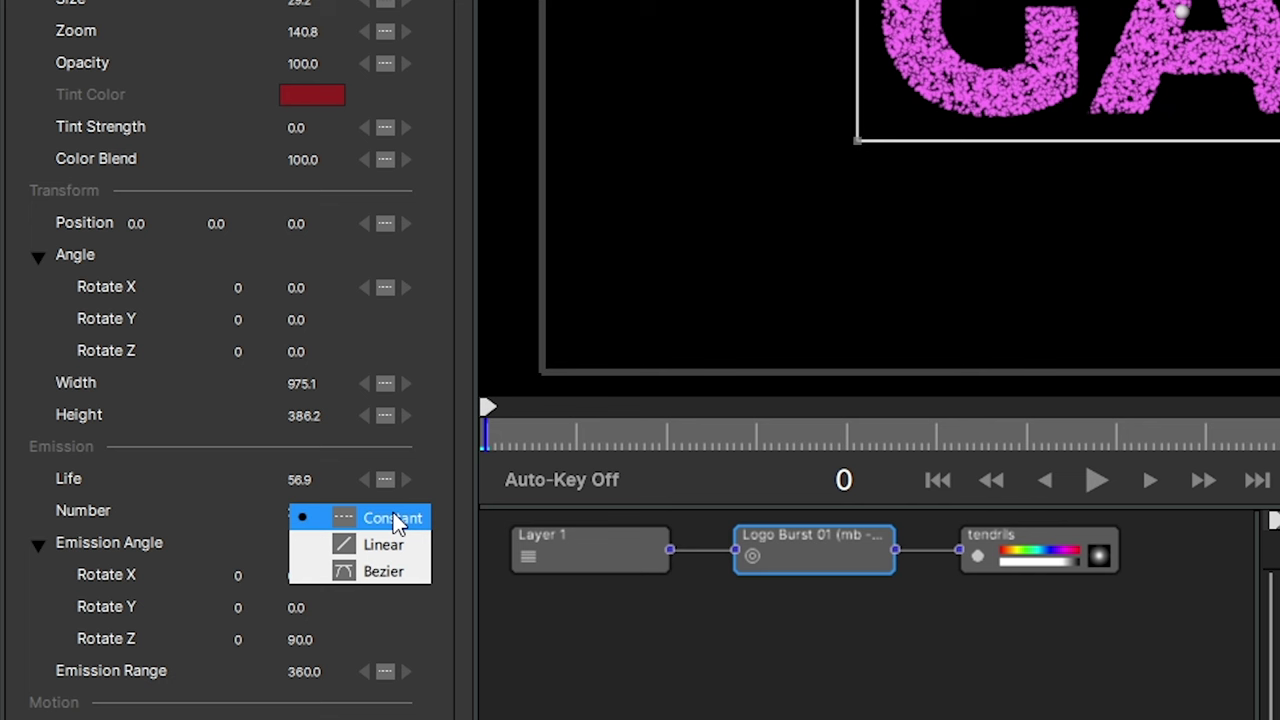
pyautogui.click(388, 546)
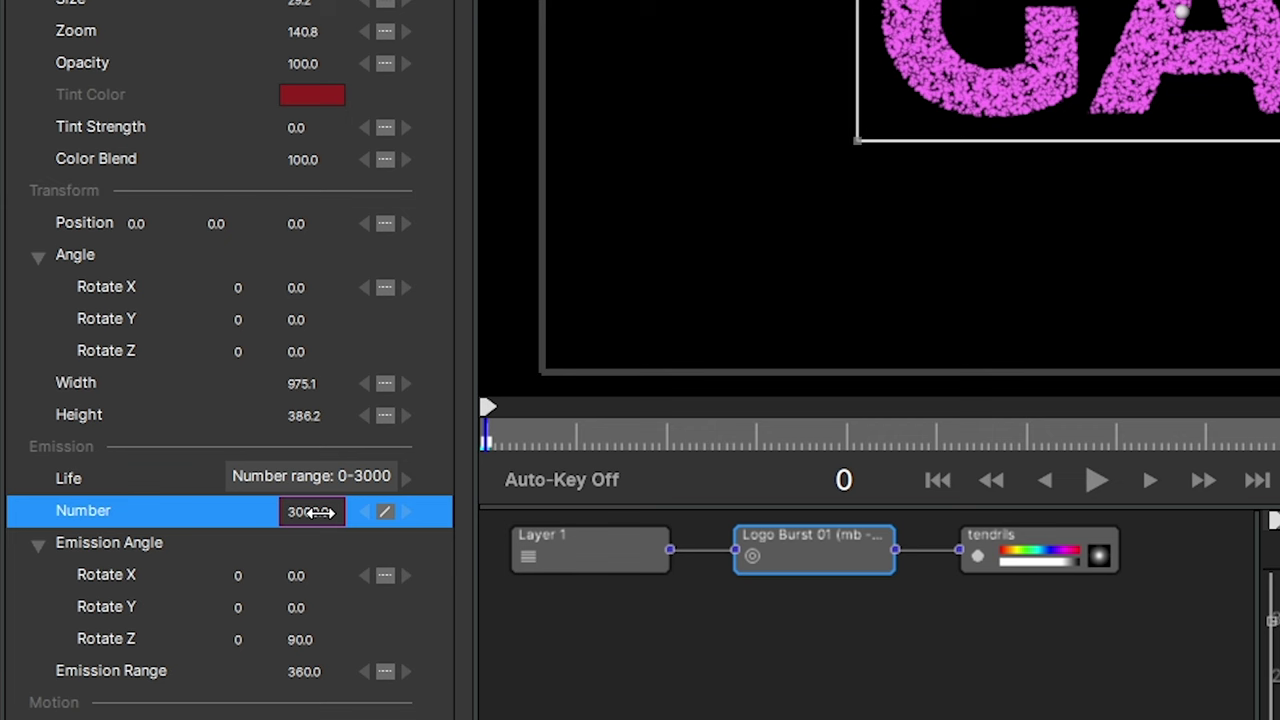
pyautogui.click(486, 428)
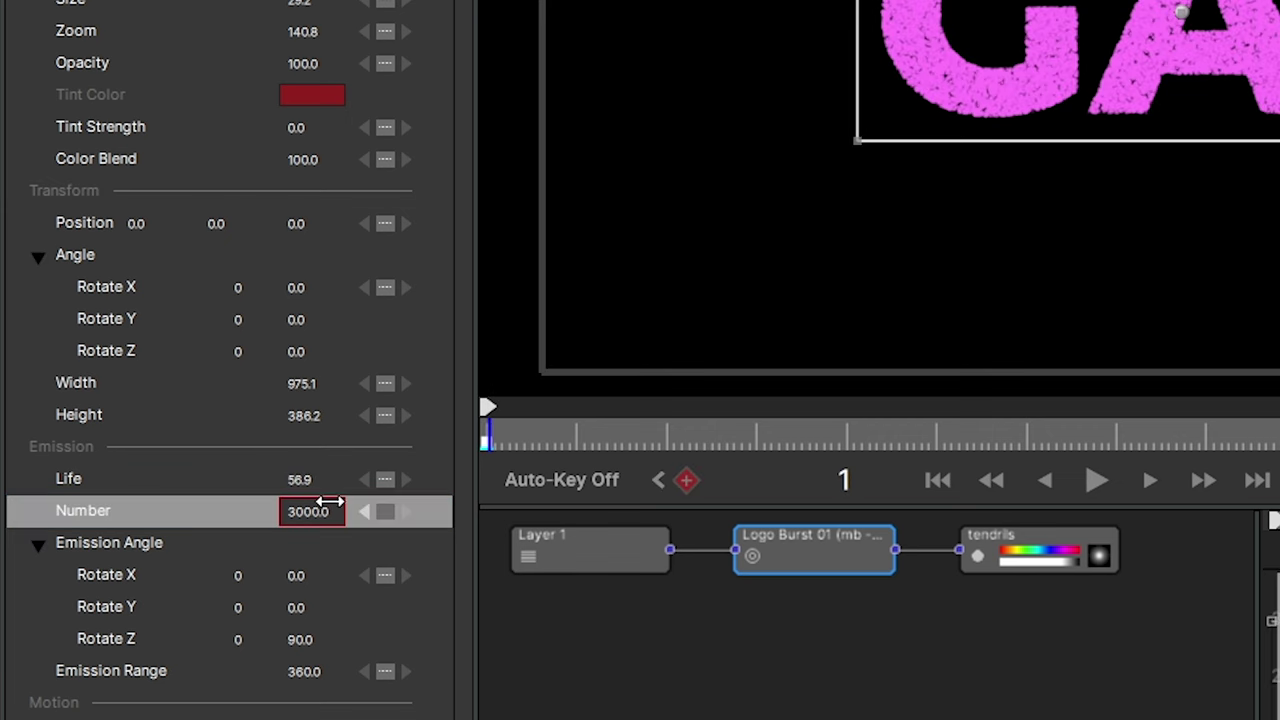
pyautogui.write('0')
pyautogui.press('Return')
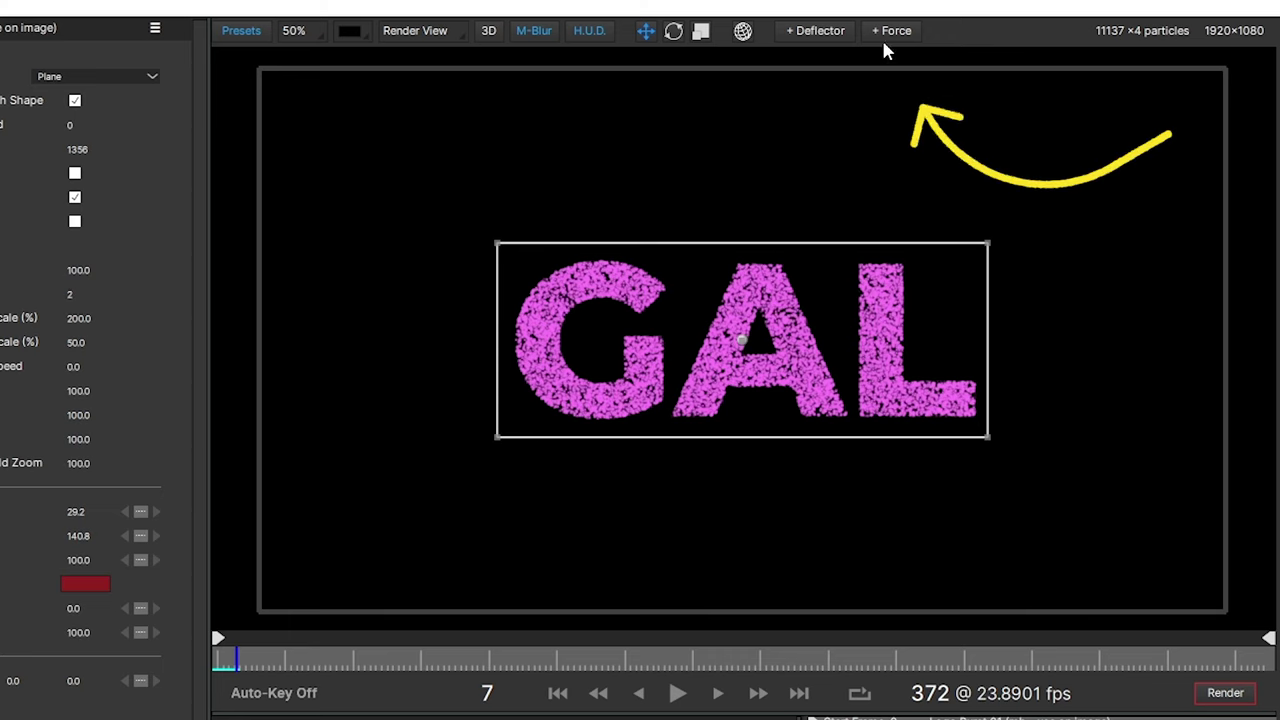
# Step: Add a Box force about 923 by 473 beside the GAL text and animate its position with Linear interpolation
pyautogui.click(890, 32)
pyautogui.moveTo(999, 221); pyautogui.dragTo(985, 262)
pyautogui.click(141, 77)
pyautogui.click(129, 106)
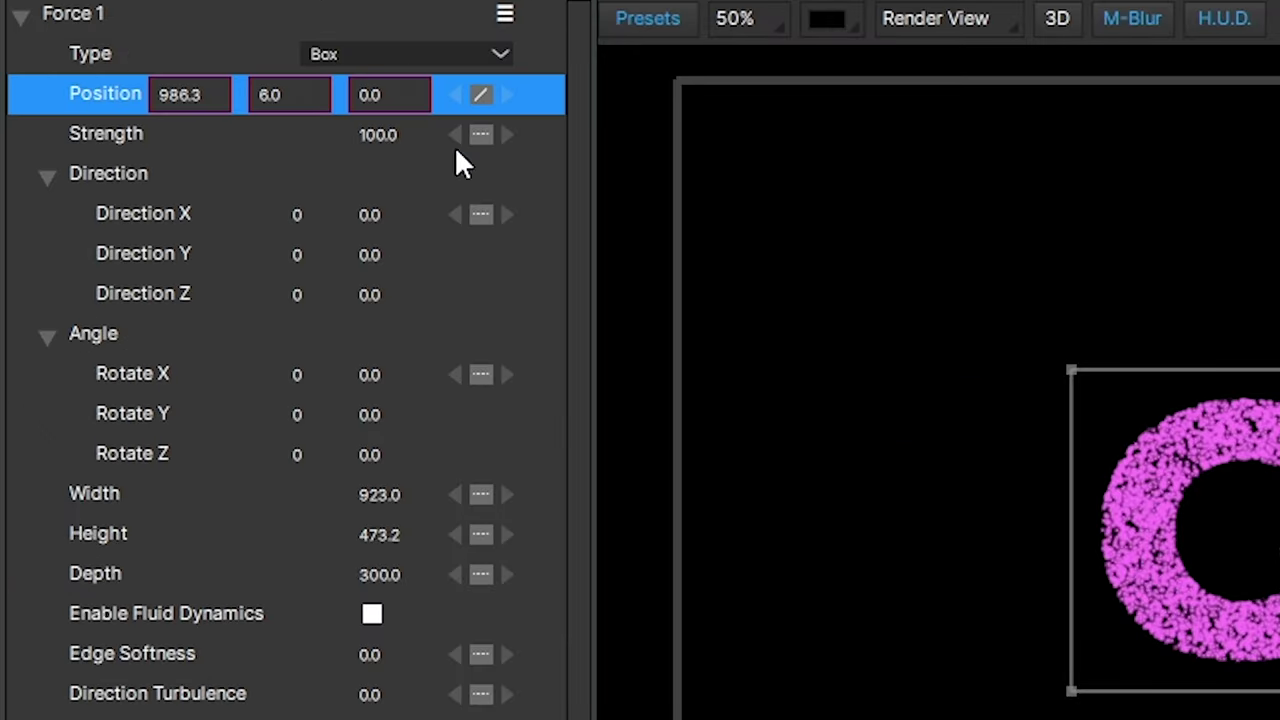
pyautogui.moveTo(851, 337); pyautogui.dragTo(757, 340)
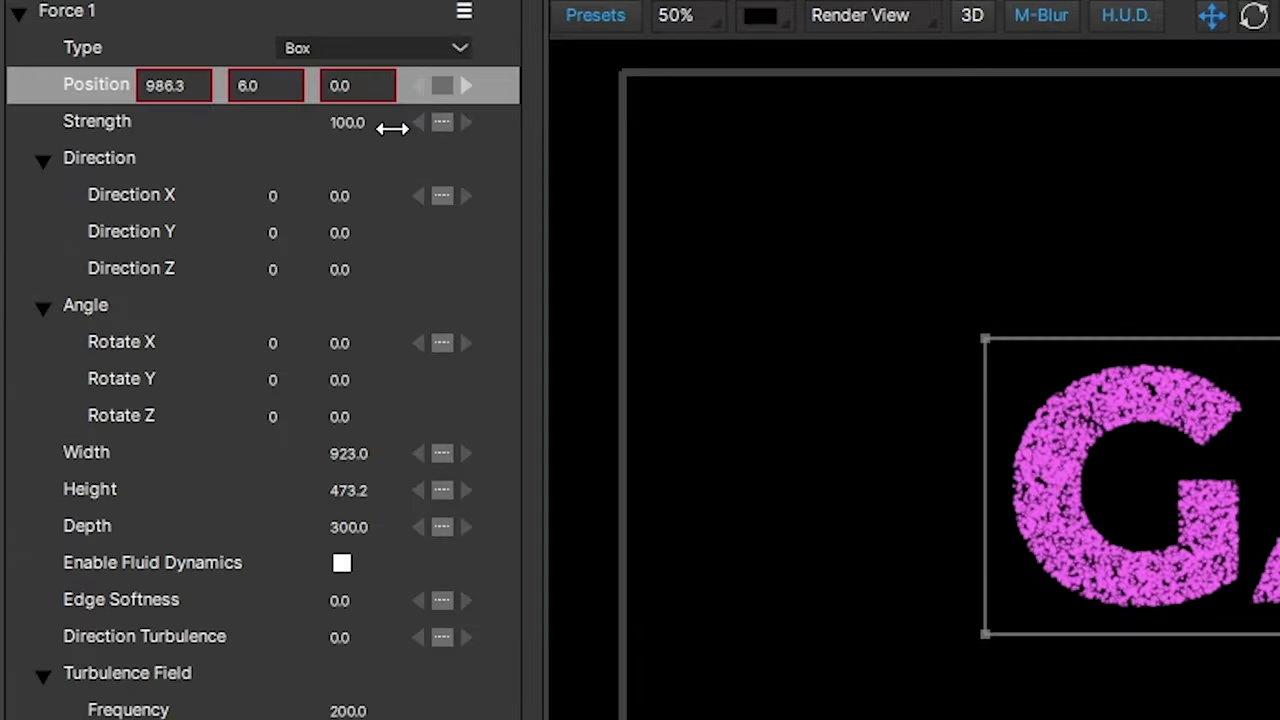
# Step: Set the force's Strength to 900, Direction Y to 47 and Edge Softness to 50
pyautogui.moveTo(392, 128); pyautogui.dragTo(802, 130)
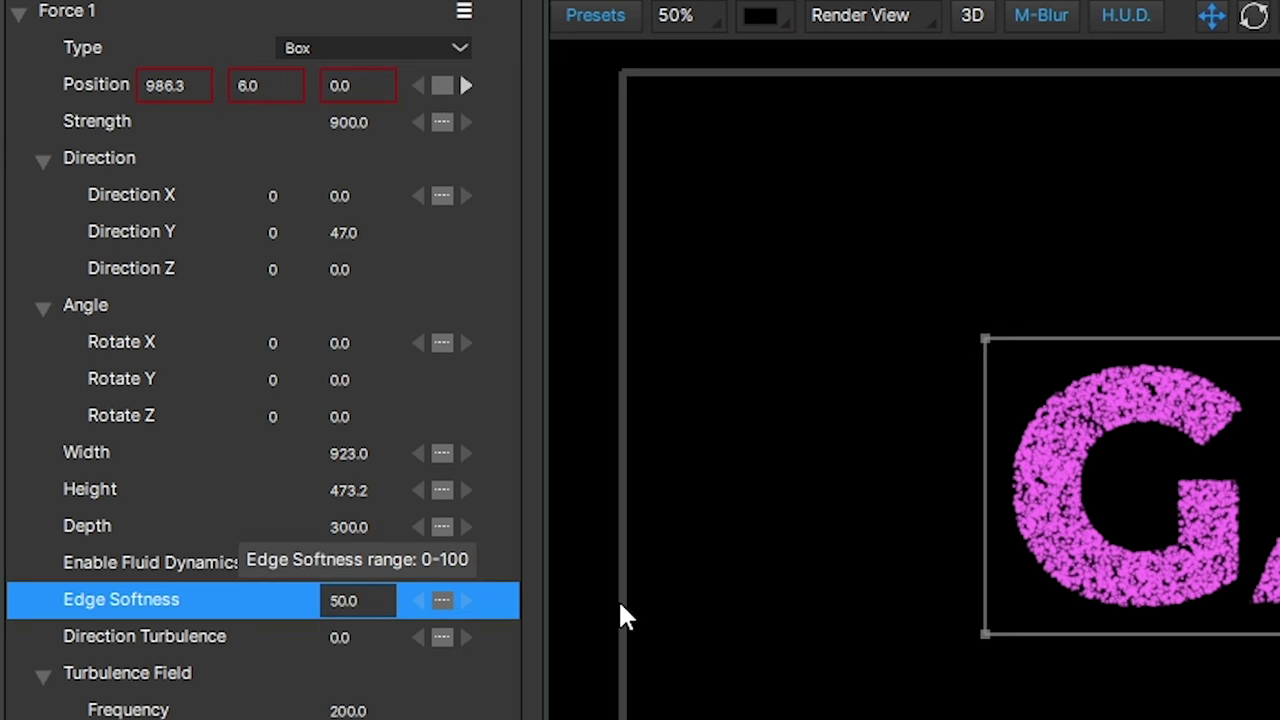
pyautogui.moveTo(620, 605)
pyautogui.mouseDown()
pyautogui.moveTo(432, 622)
pyautogui.moveTo(623, 625)
pyautogui.mouseUp()
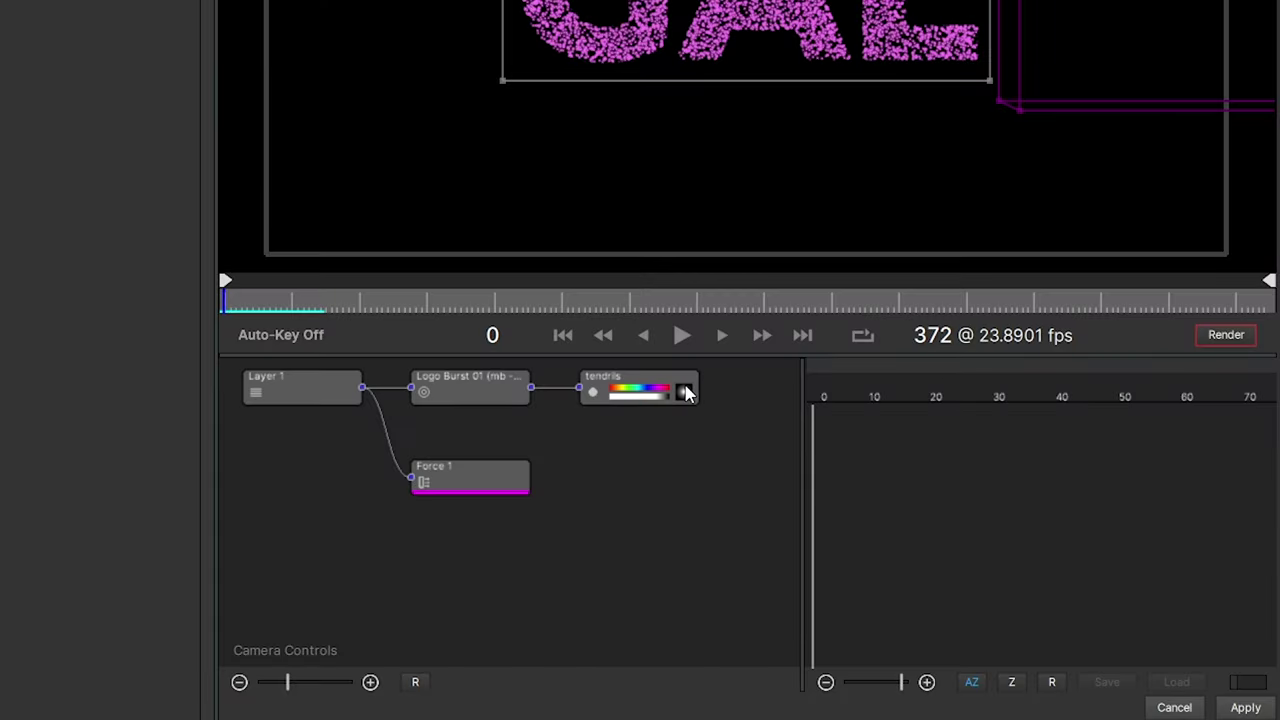
# Step: Open the Particle Shape Editor for the tendrils particle and browse the shape libraries from Dust-Fog through Magic to Snow
pyautogui.click(685, 392)
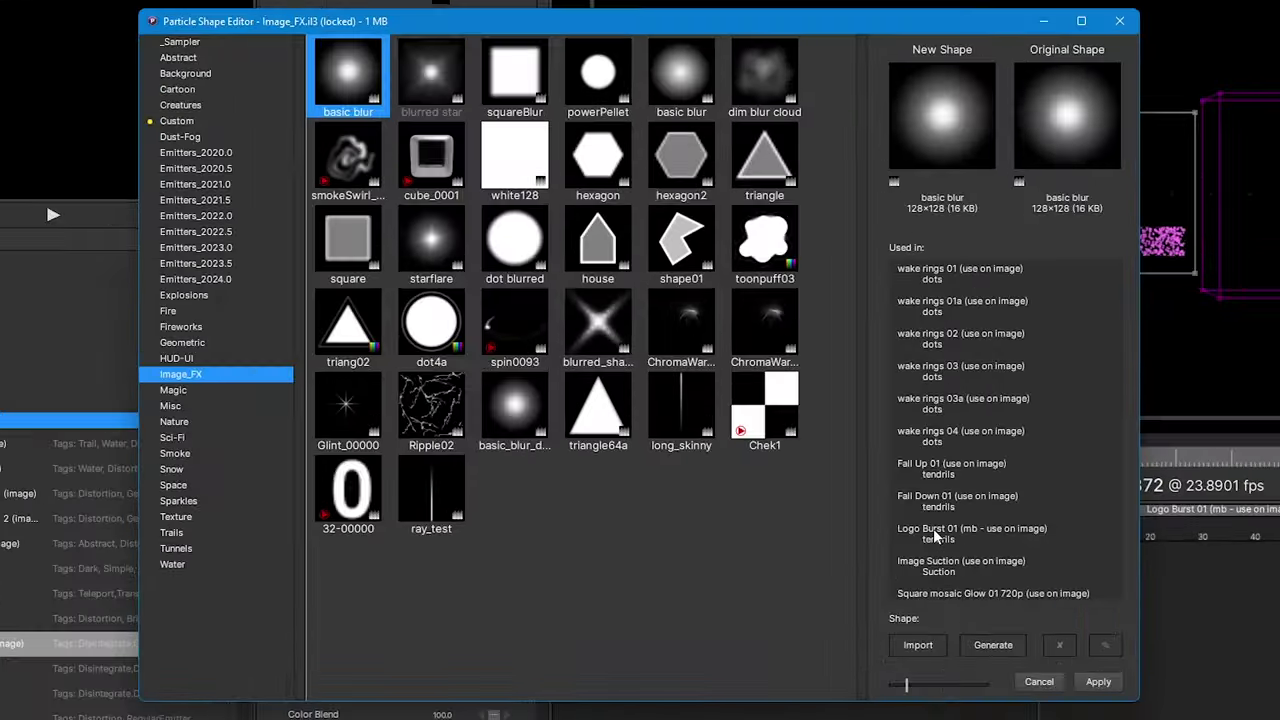
pyautogui.click(273, 181)
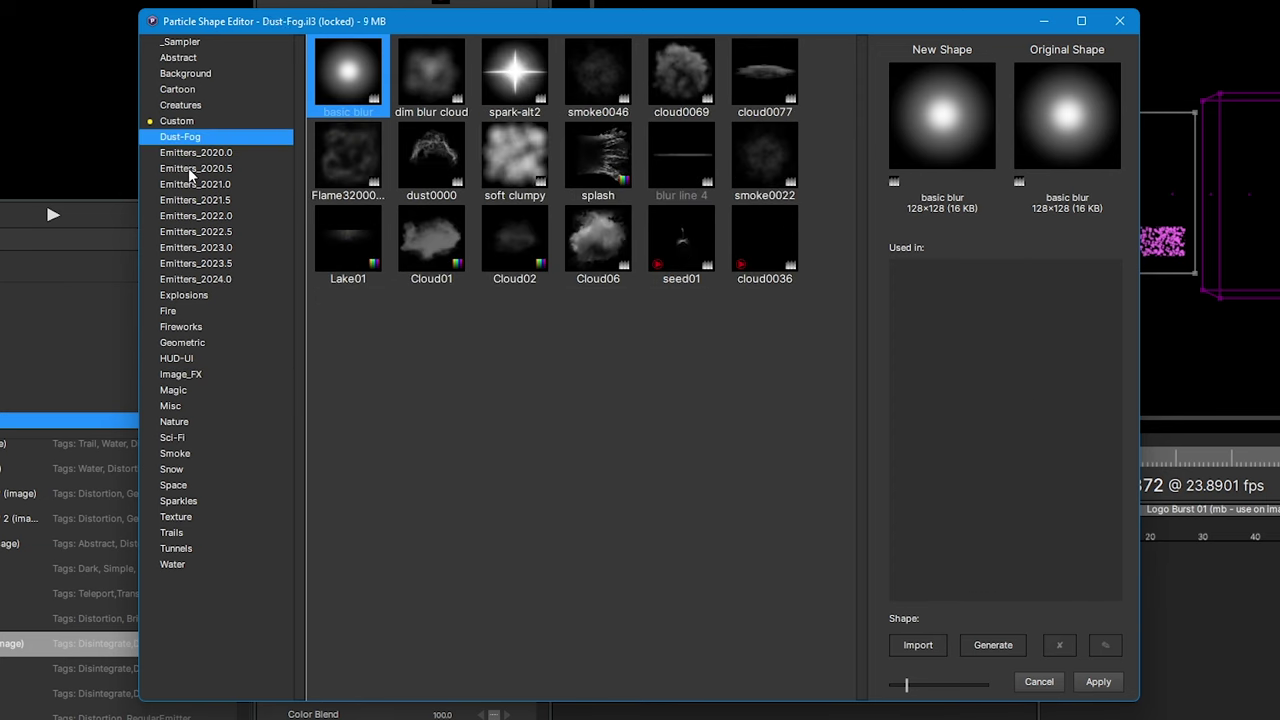
pyautogui.click(284, 206)
pyautogui.click(187, 215)
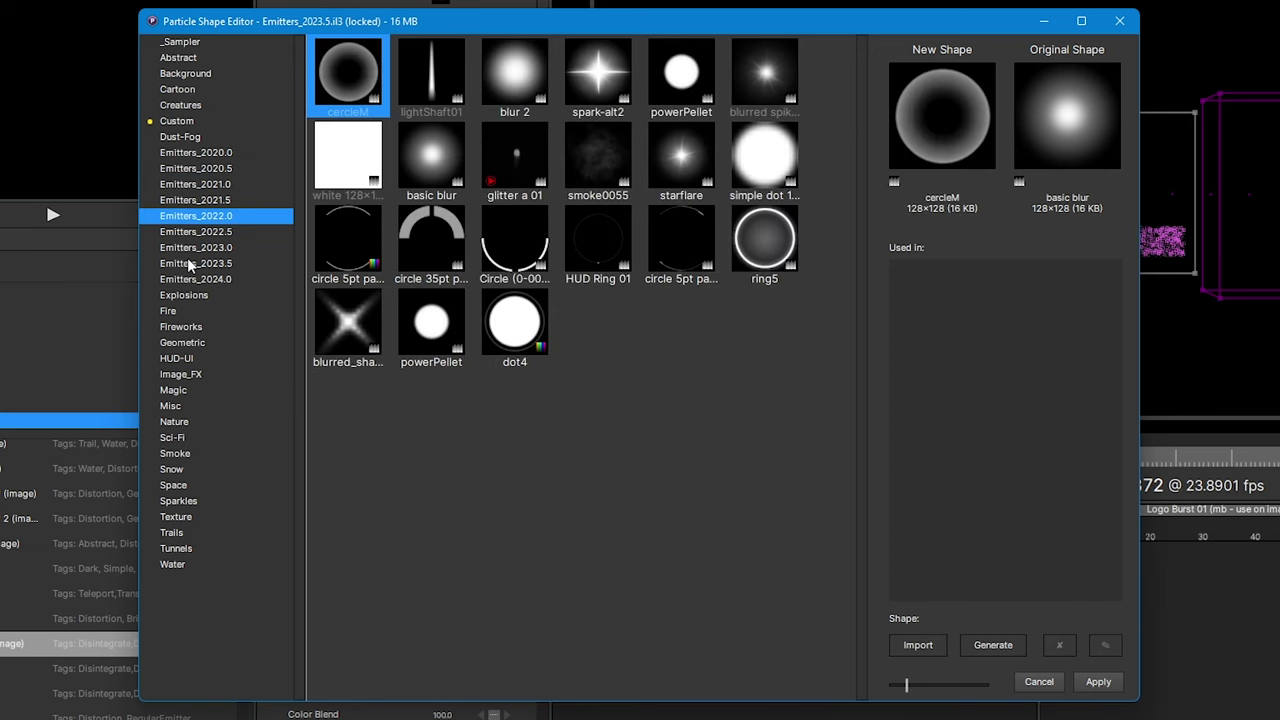
pyautogui.click(188, 248)
pyautogui.click(192, 342)
pyautogui.click(175, 390)
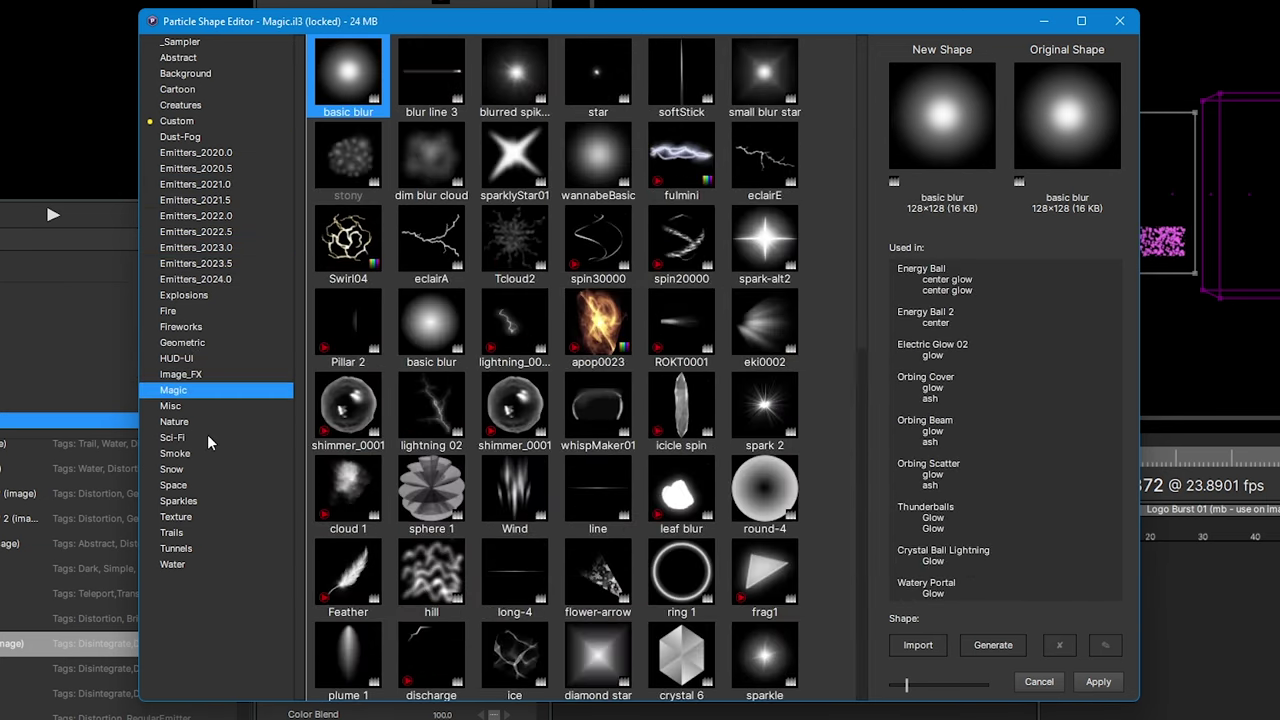
pyautogui.click(209, 440)
pyautogui.click(205, 472)
# Step: Preview several shapes from the Snow library on the particles, starting with snow_2_smaller
pyautogui.click(543, 83)
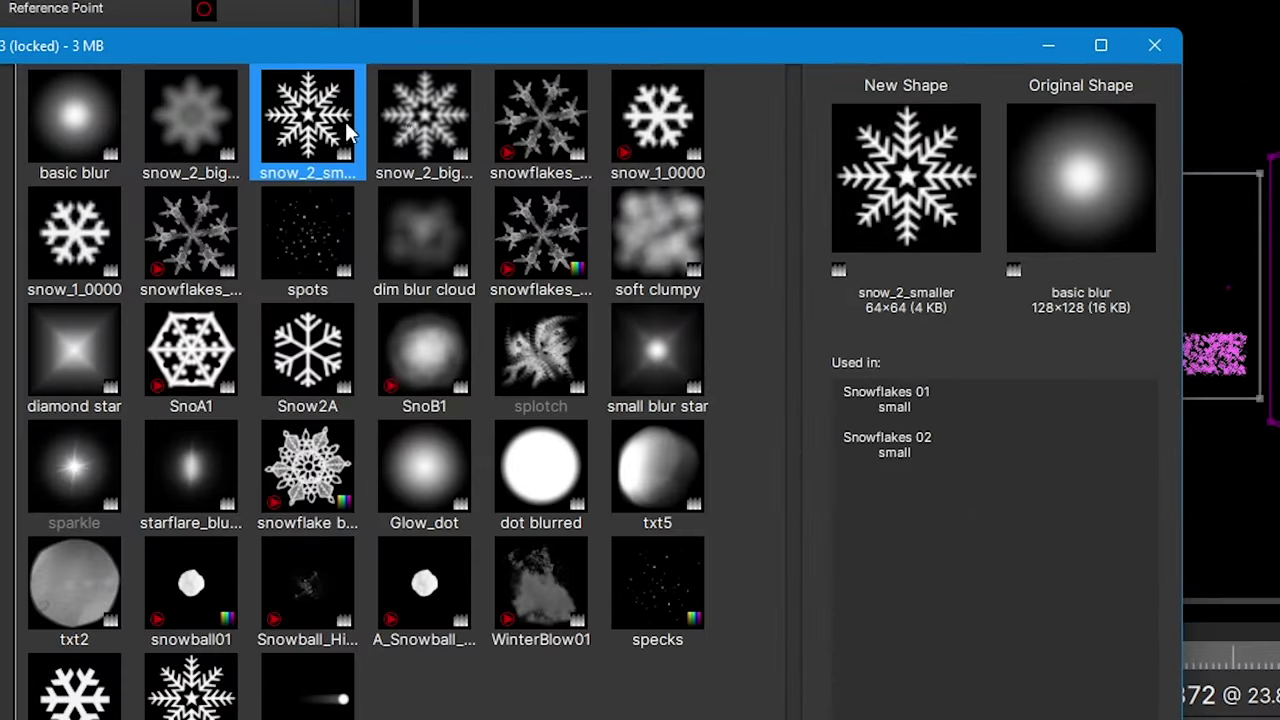
pyautogui.click(427, 140)
pyautogui.click(308, 228)
pyautogui.click(191, 350)
pyautogui.click(424, 352)
pyautogui.click(537, 472)
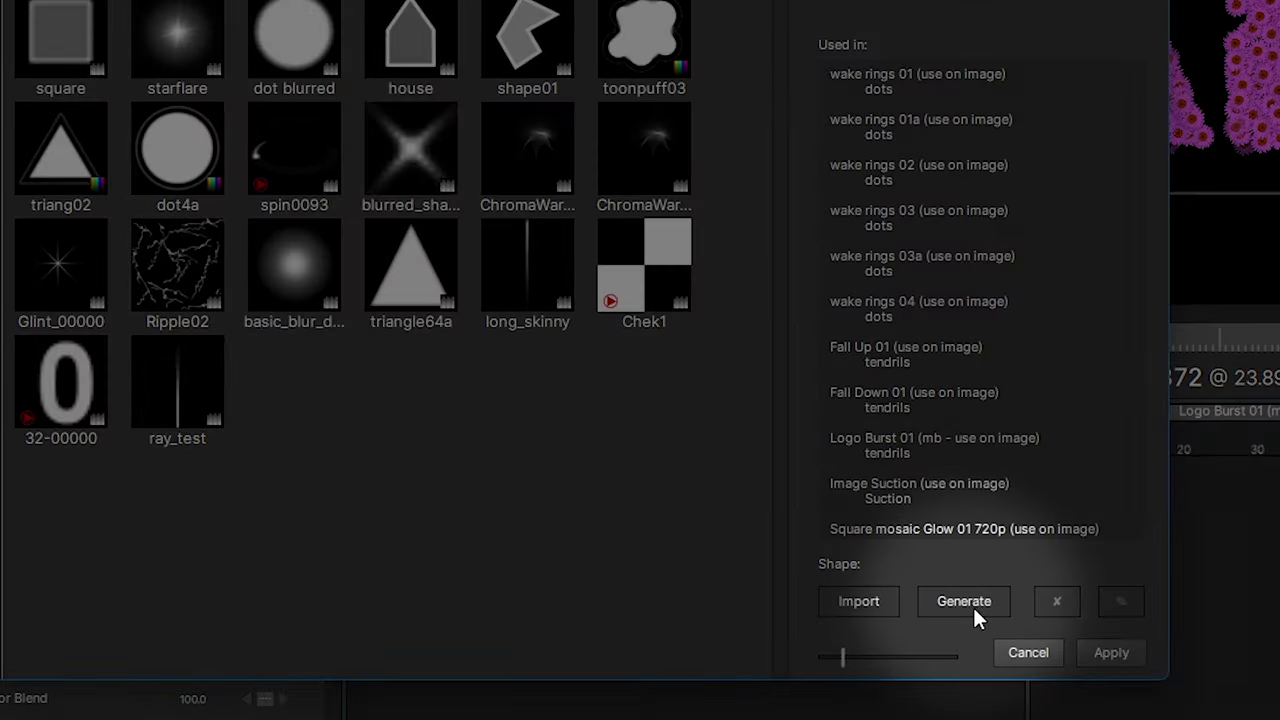
# Step: Generate 4 particle shape images from the prompt "solid white film camera, solid black background"
pyautogui.click(973, 605)
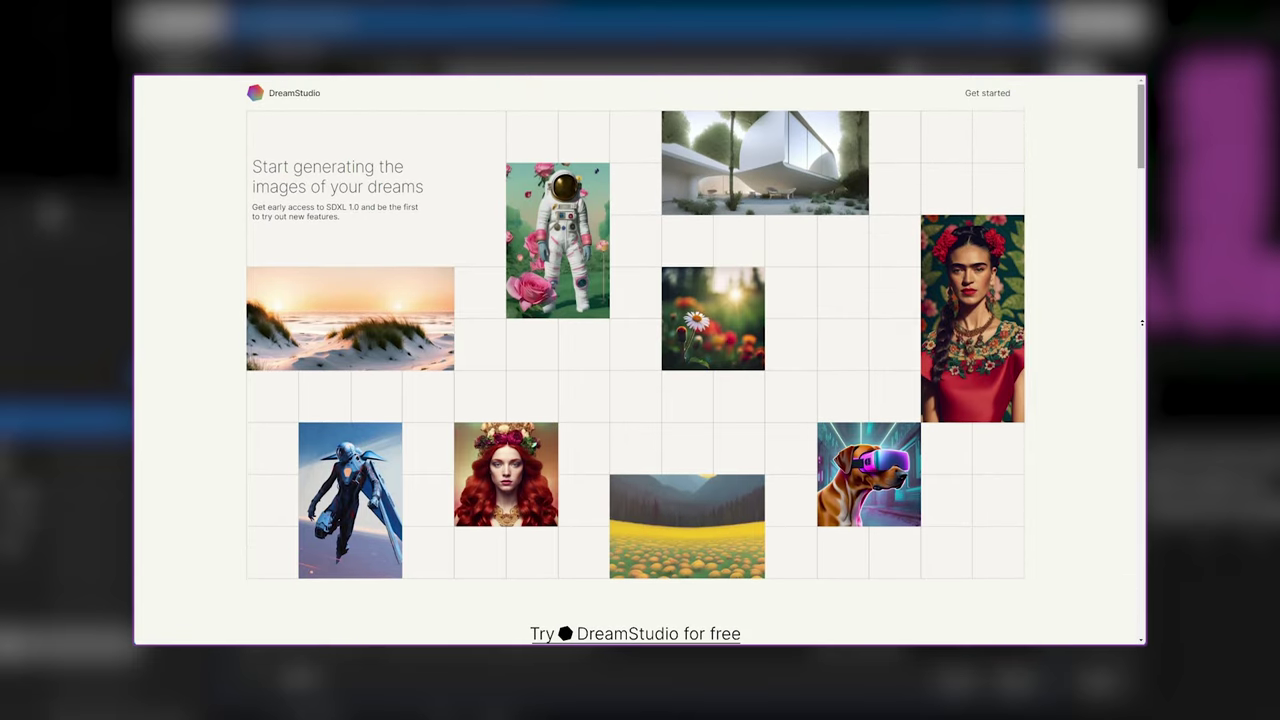
pyautogui.write('solid white film camera')
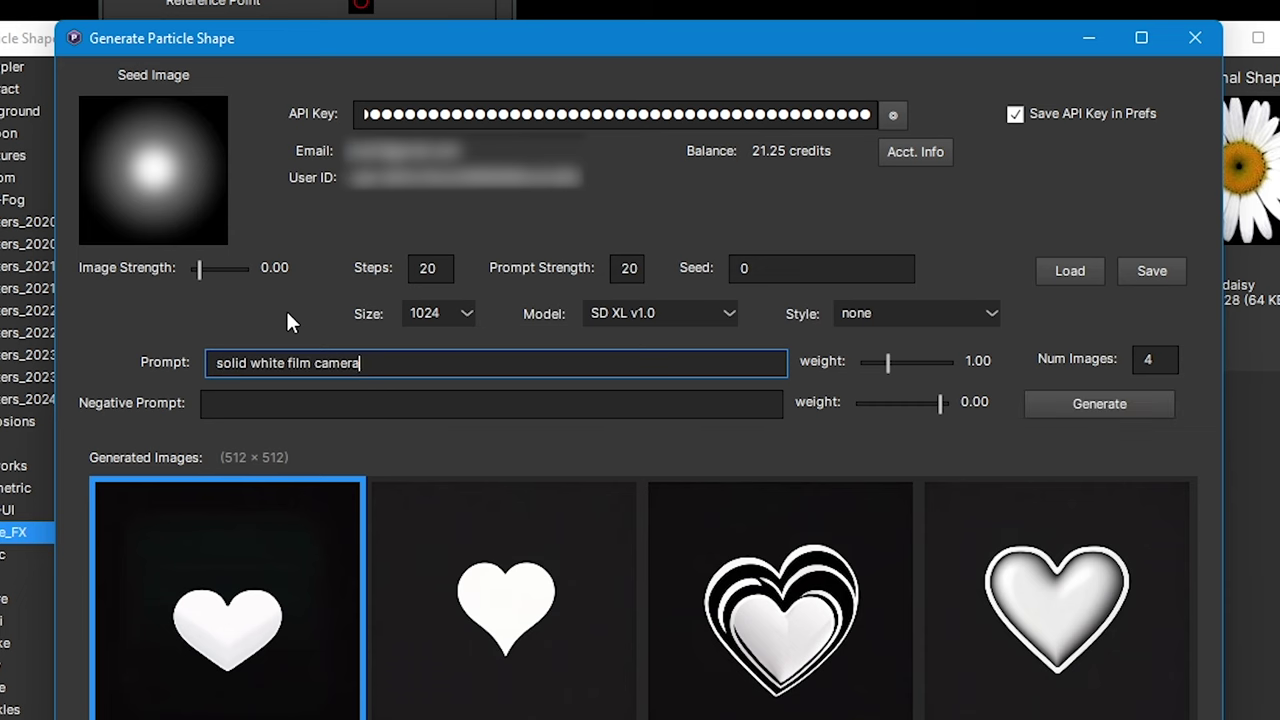
pyautogui.write(', solid black background')
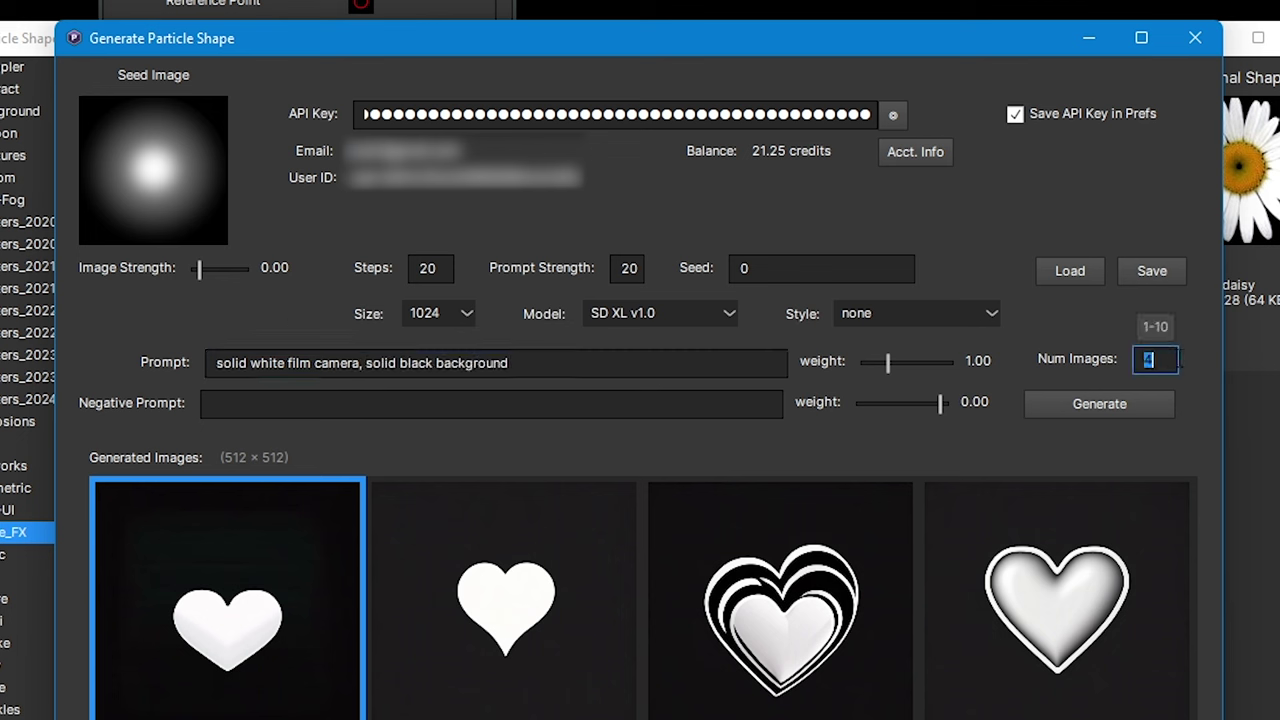
pyautogui.click(1129, 412)
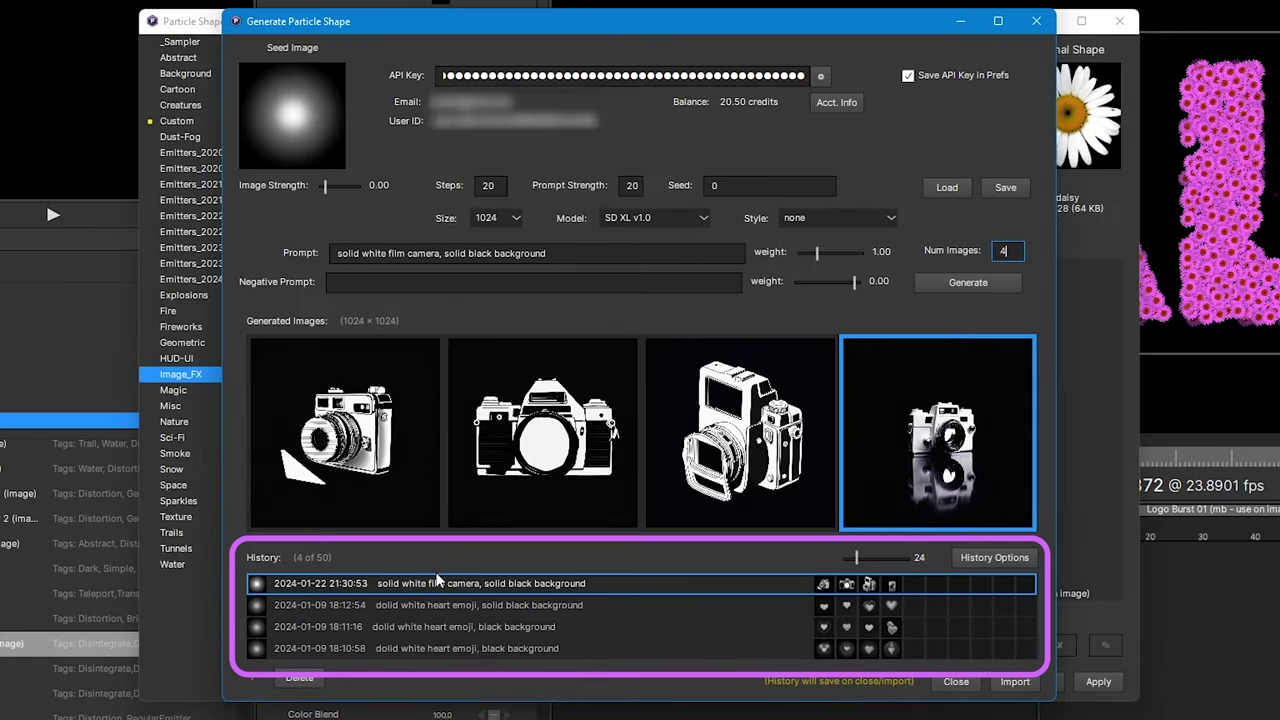
# Step: Review the earlier heart emoji generations in the history and return to the film camera entry
pyautogui.click(433, 604)
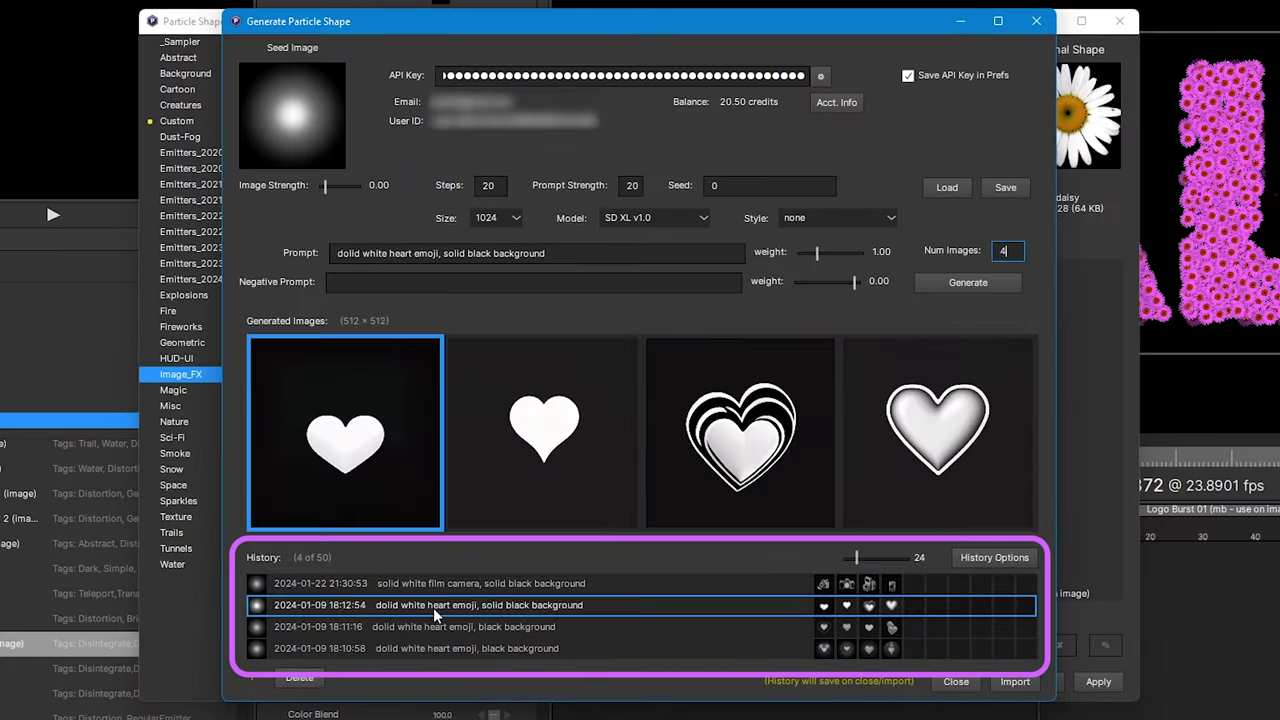
pyautogui.click(429, 626)
pyautogui.press('Down')
pyautogui.click(431, 618)
pyautogui.click(434, 597)
pyautogui.click(440, 584)
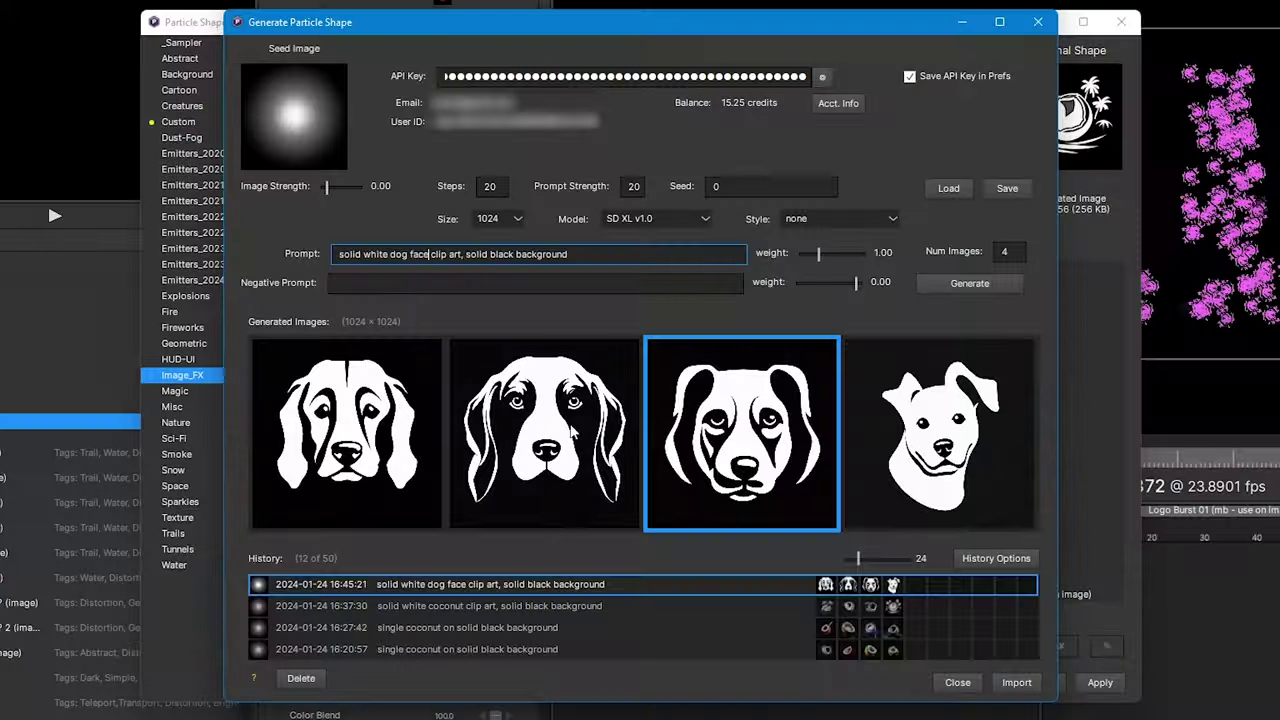
# Step: Import the first generated dog face into the current emitter as a Full Color 256 shape with Alpha from Luma, and apply it
pyautogui.click(545, 433)
pyautogui.click(375, 425)
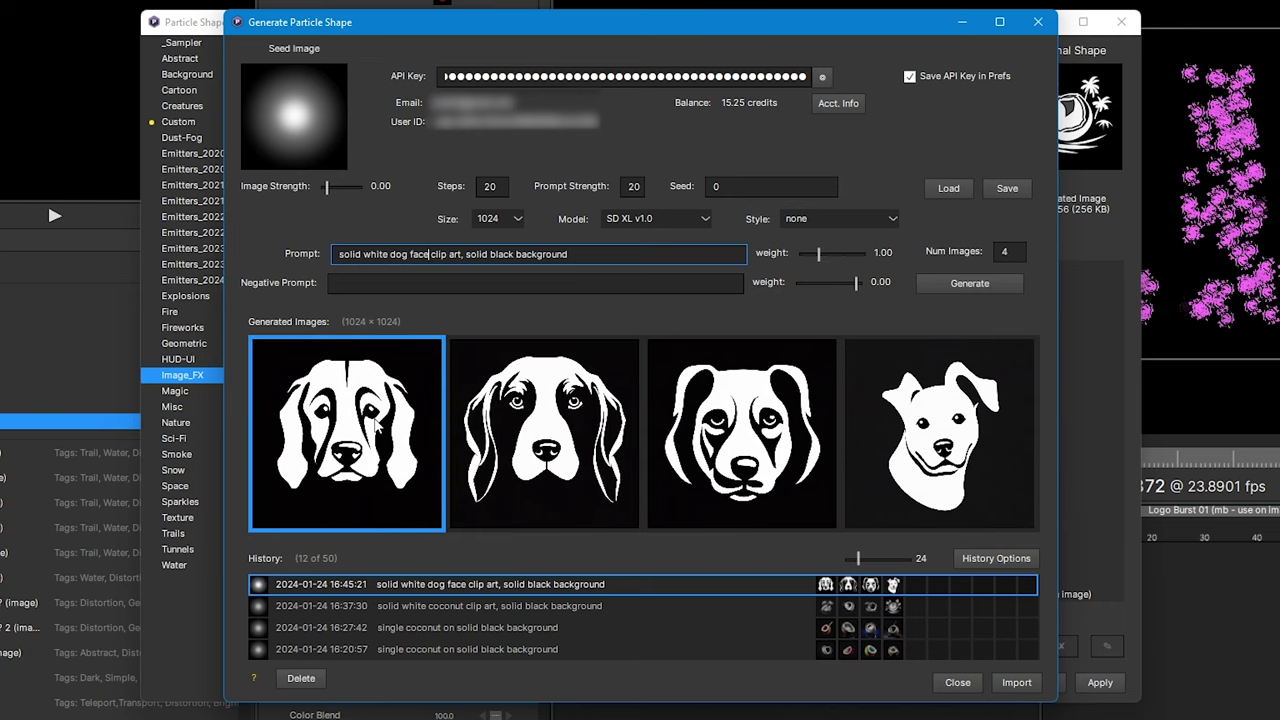
pyautogui.click(1016, 682)
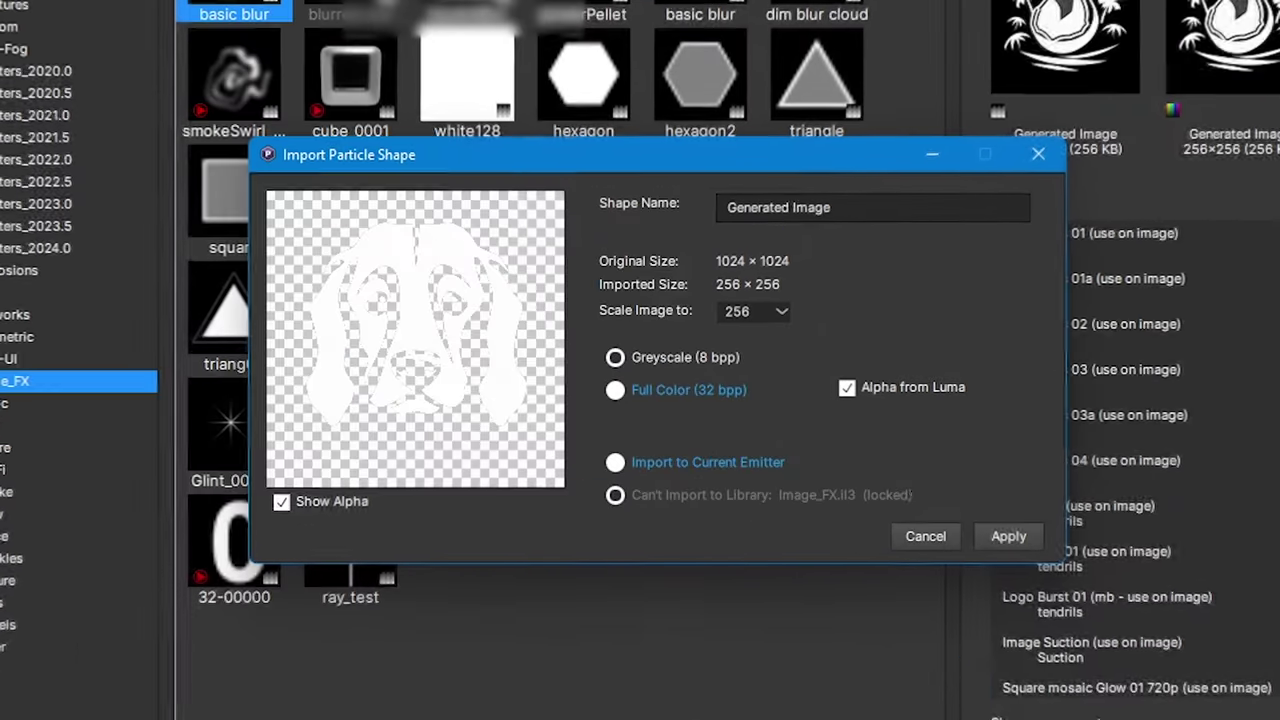
pyautogui.click(780, 376)
pyautogui.click(847, 388)
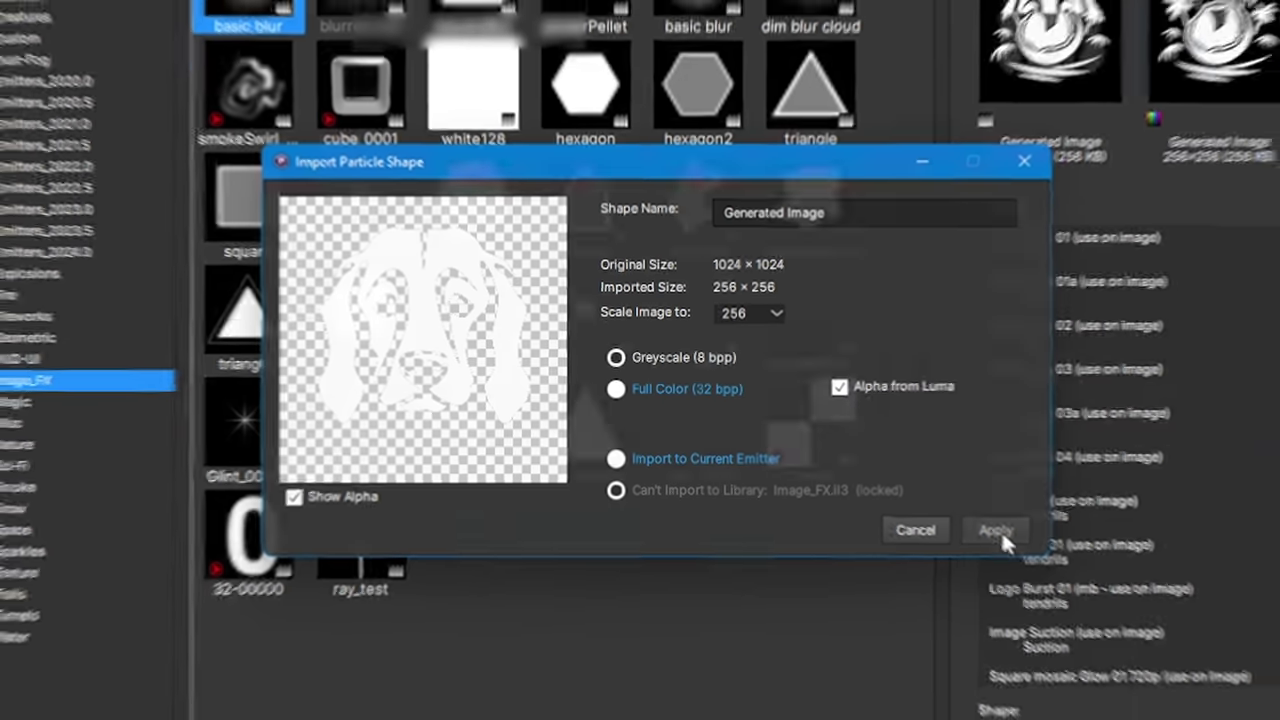
pyautogui.click(1016, 539)
pyautogui.click(1104, 683)
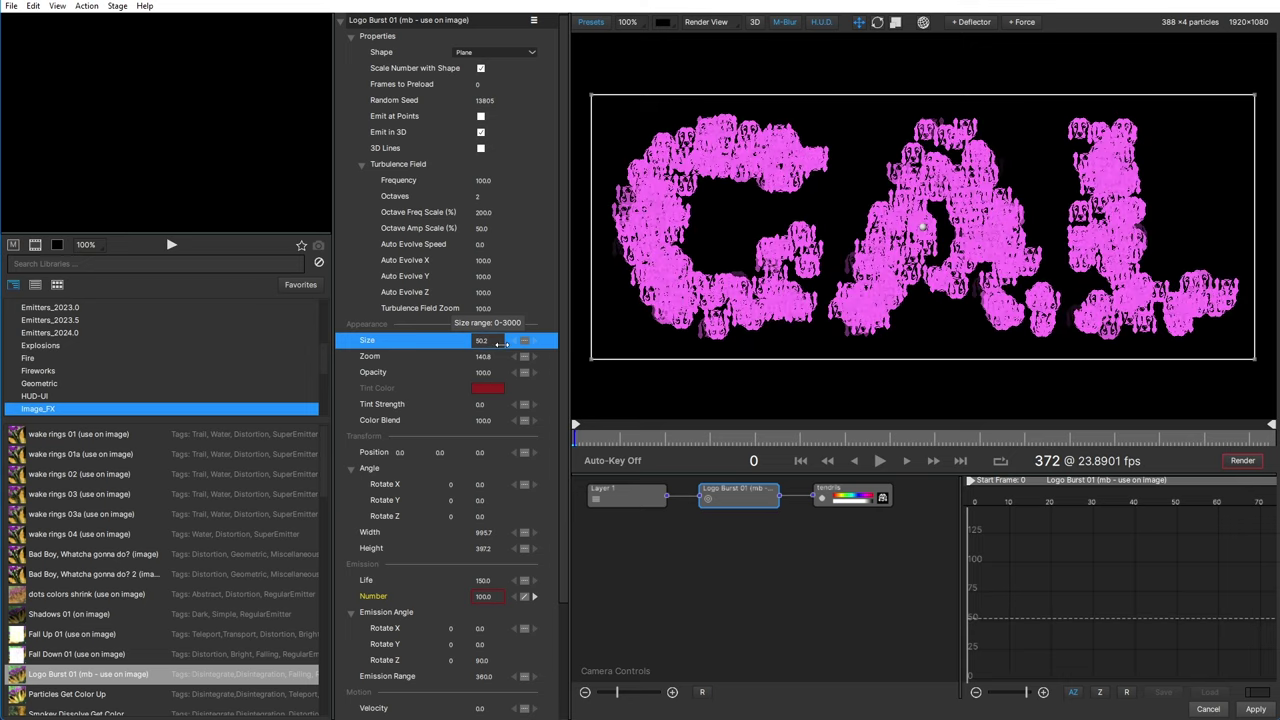
# Step: Adjust the Logo Burst 01 emitter's Size and apply the particle setup to the Premiere clip
pyautogui.moveTo(501, 343); pyautogui.dragTo(494, 343)
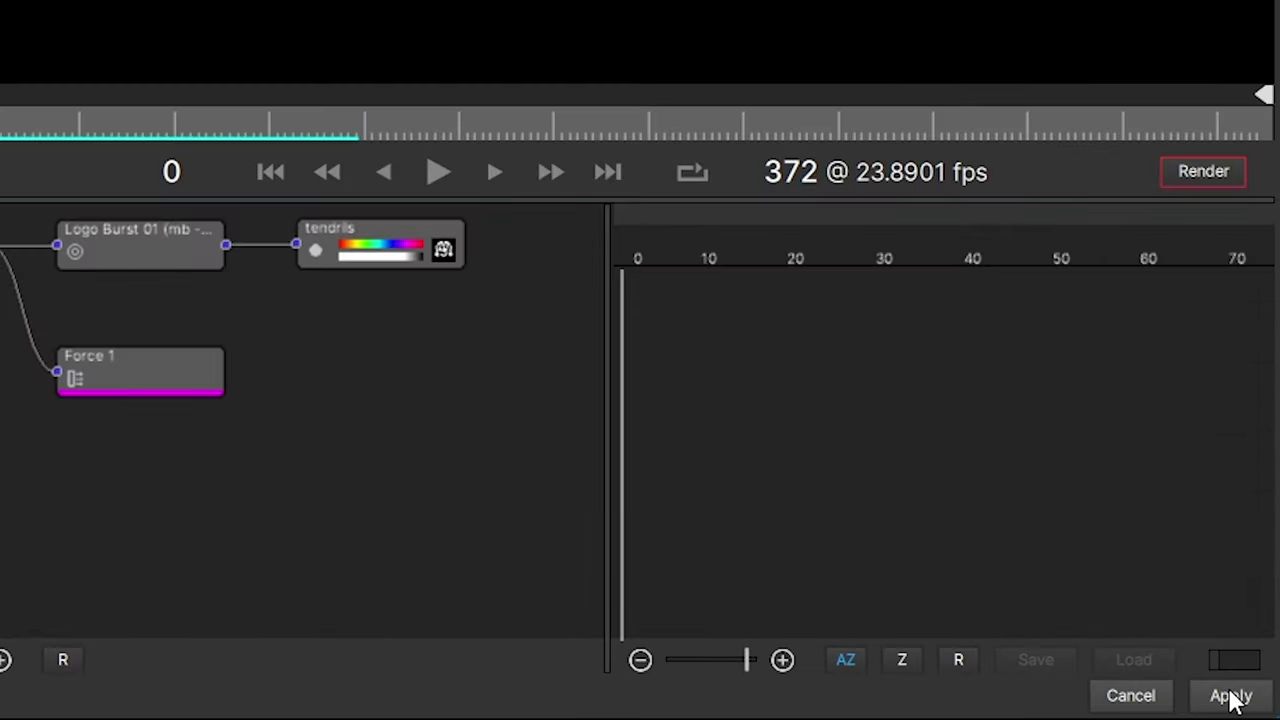
pyautogui.click(1230, 697)
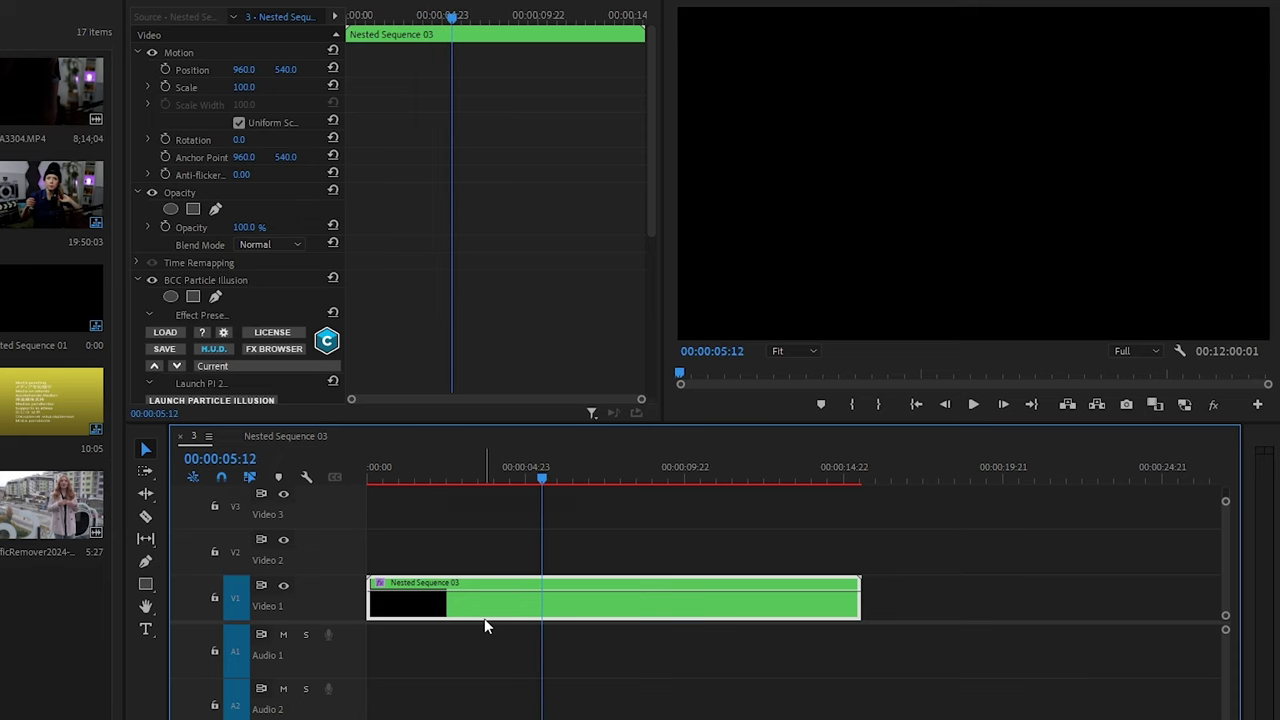
# Step: Open Nested Sequence 03 and replace its GAL text with "premiere"
pyautogui.doubleClick(484, 615)
pyautogui.click(890, 165)
pyautogui.doubleClick(890, 165)
pyautogui.write('PREMI')
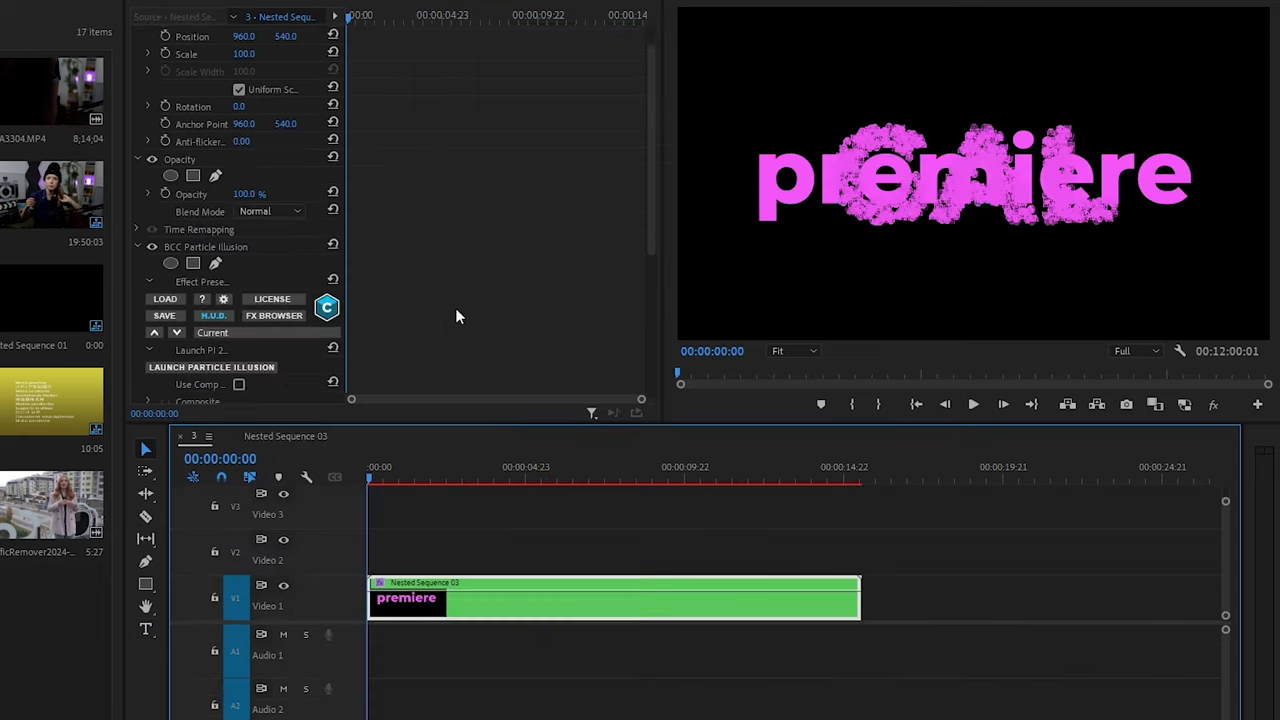
# Step: Look through the What's New section of the particle product page on the Boris FX website
pyautogui.scroll(-2, 455, 308)
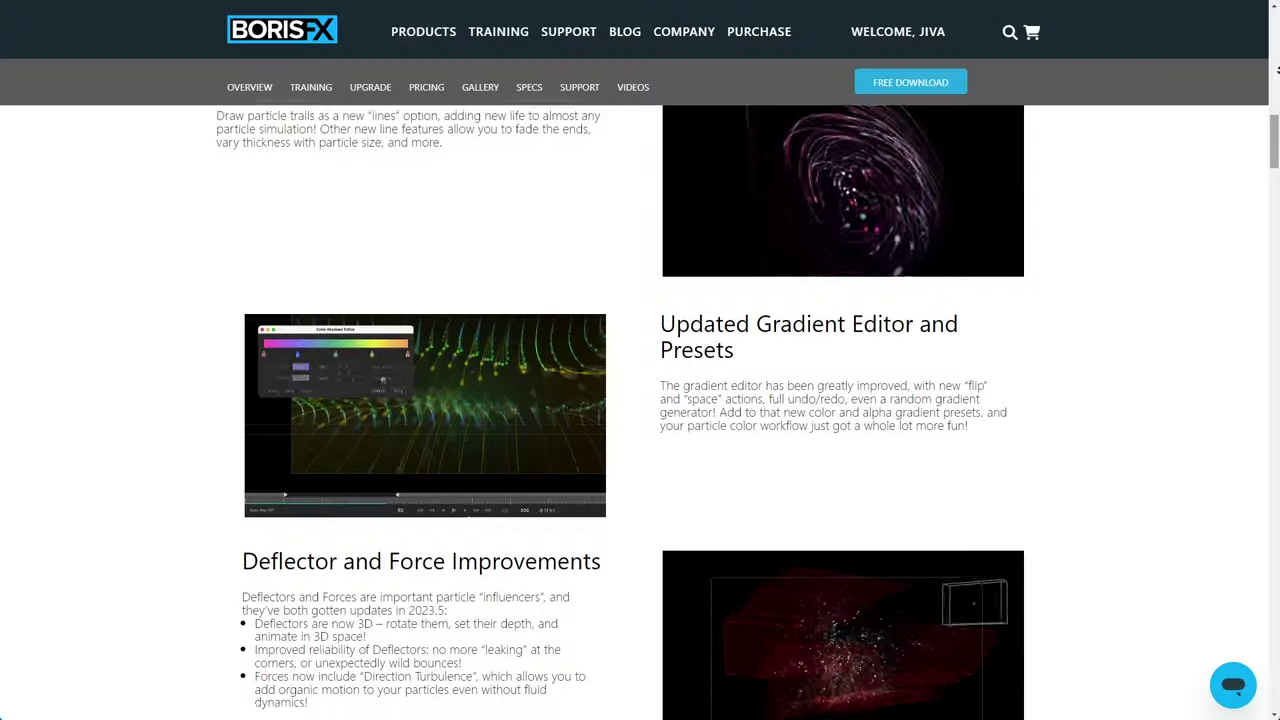
pyautogui.scroll(2, 640, 400)
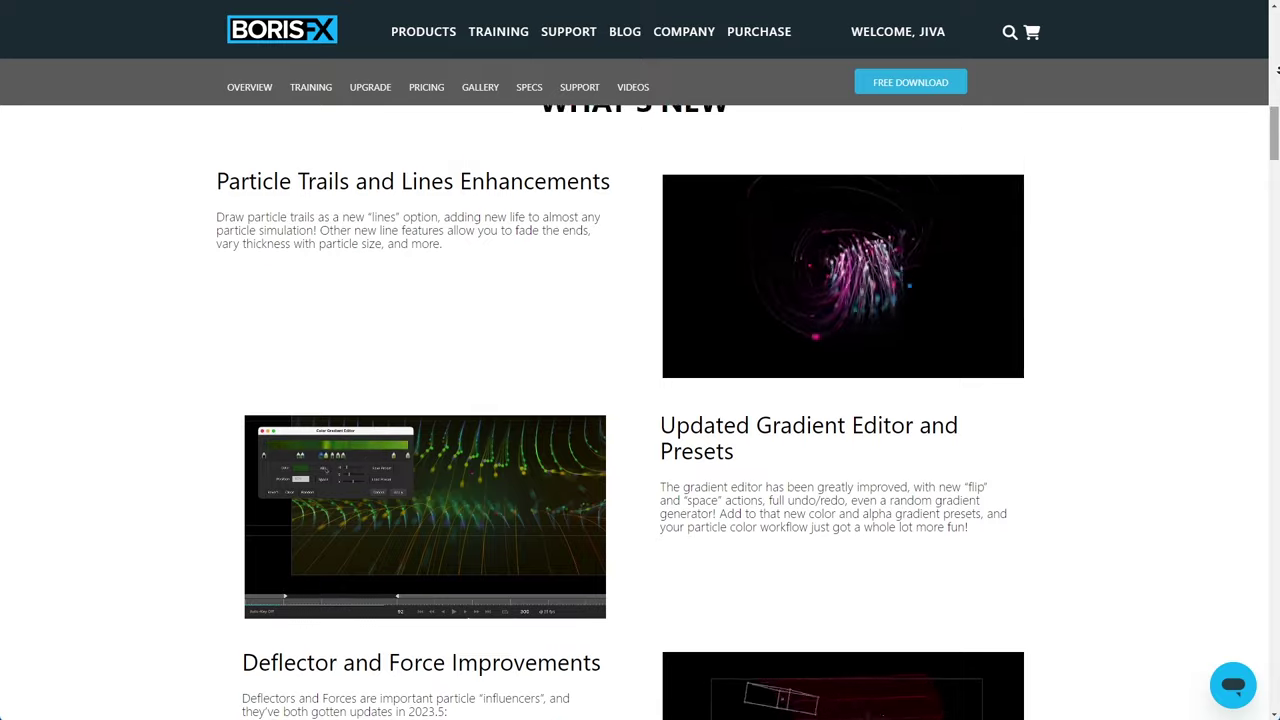
pyautogui.scroll(2, 640, 400)
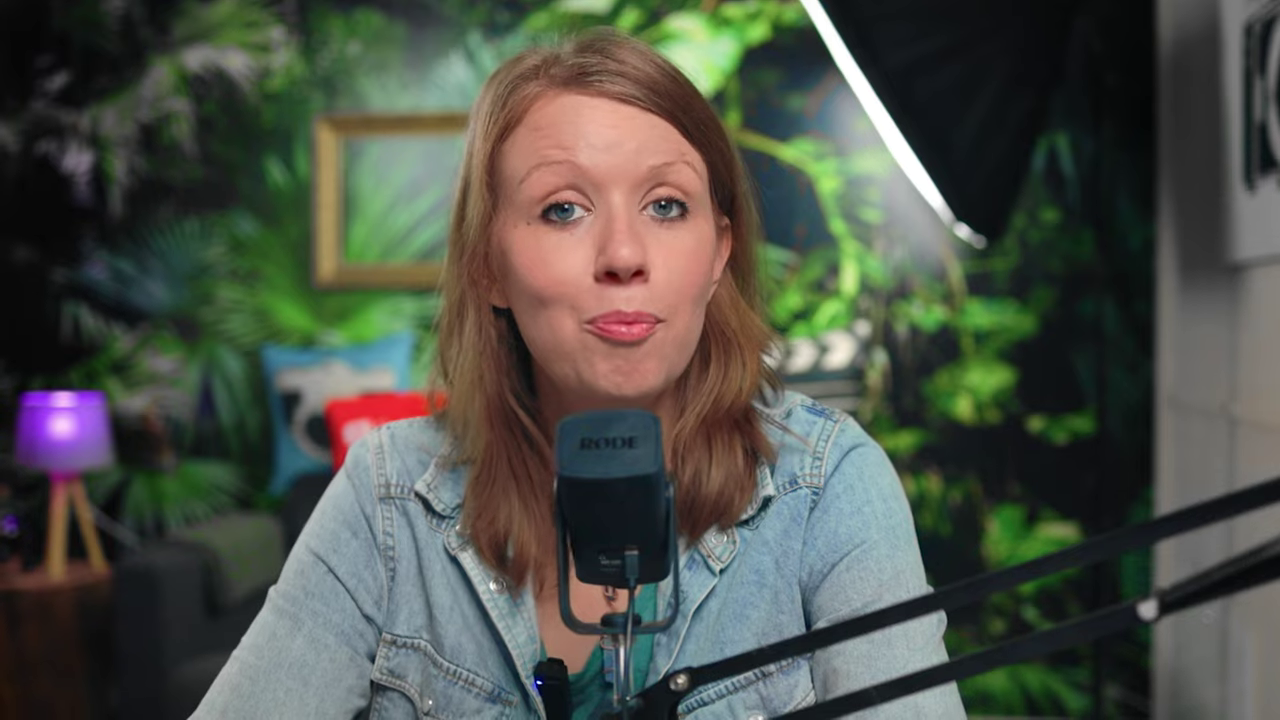